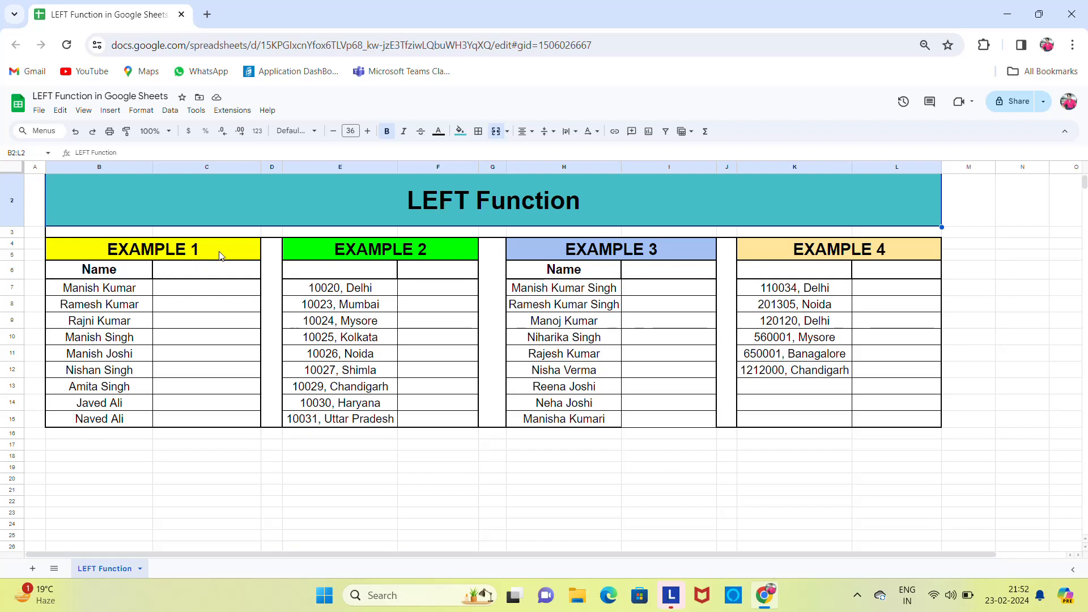
Look over the source data in the four example tables on the sheet
{"action": "left_click", "coordinate": [347, 252]}
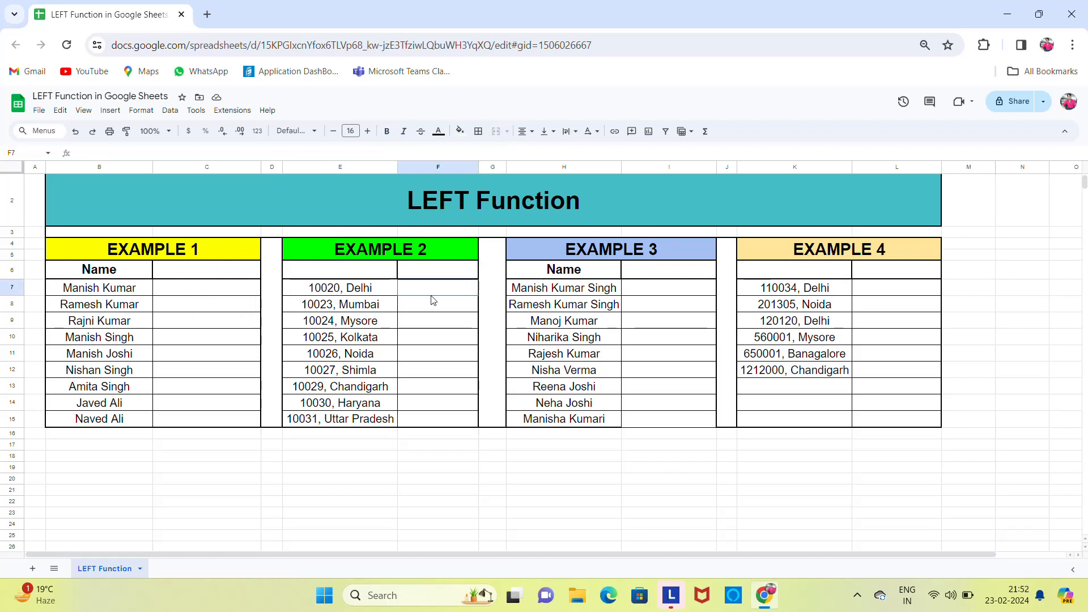
{"action": "left_click", "coordinate": [643, 258]}
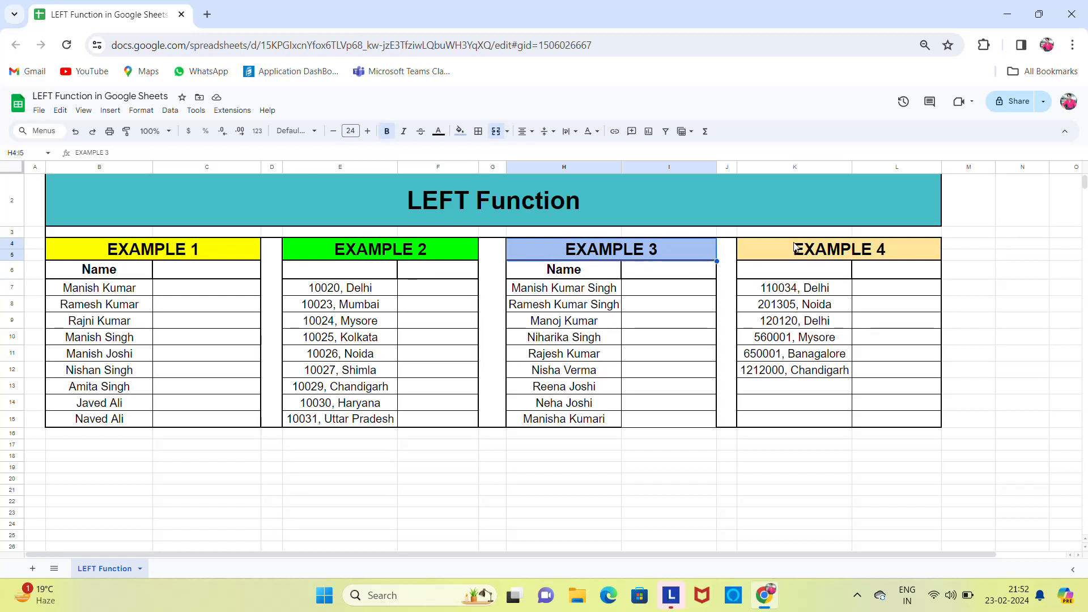
{"action": "left_click", "coordinate": [823, 245]}
{"action": "left_click", "coordinate": [582, 294]}
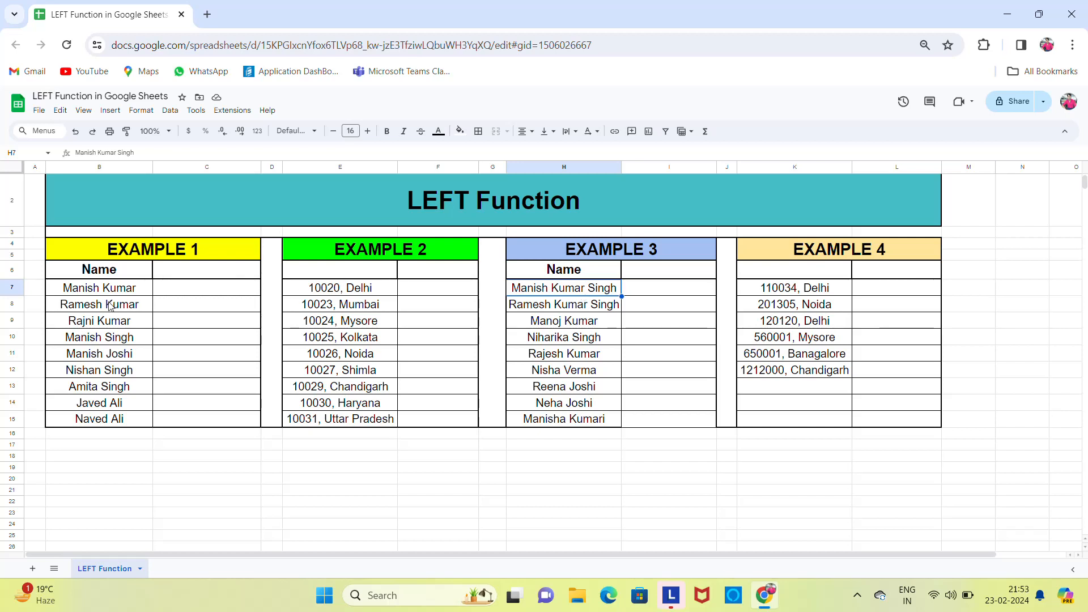
{"action": "left_click", "coordinate": [62, 298]}
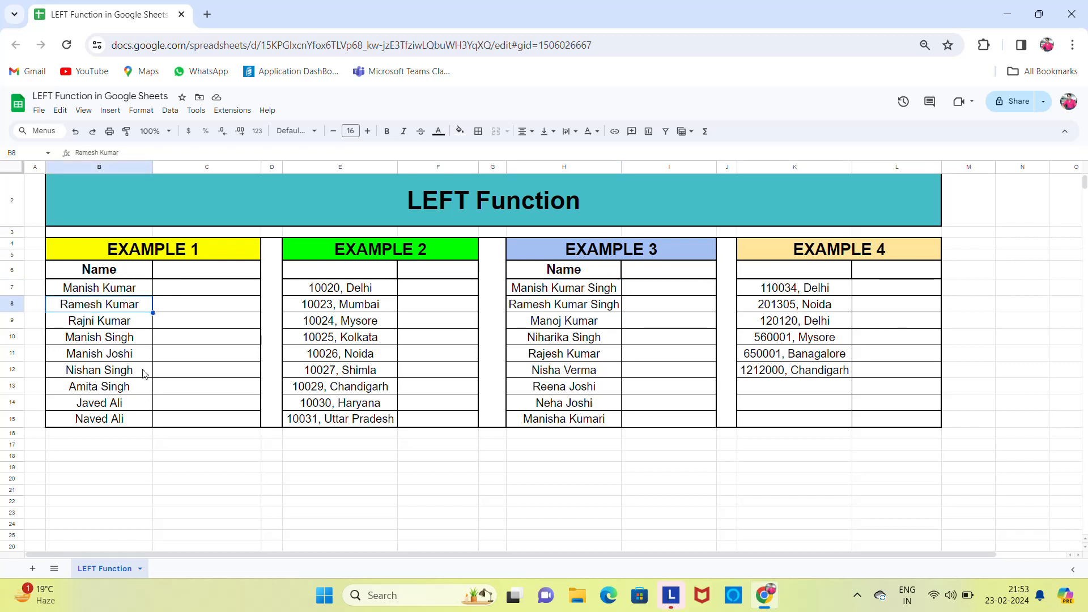
{"action": "left_click", "coordinate": [174, 294]}
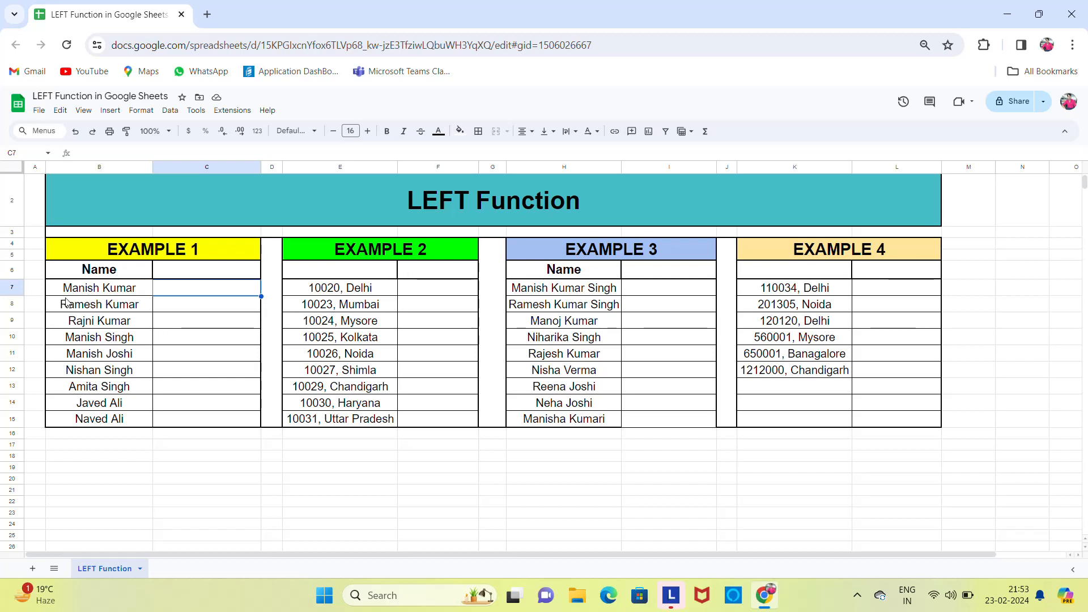
{"action": "left_click", "coordinate": [86, 308]}
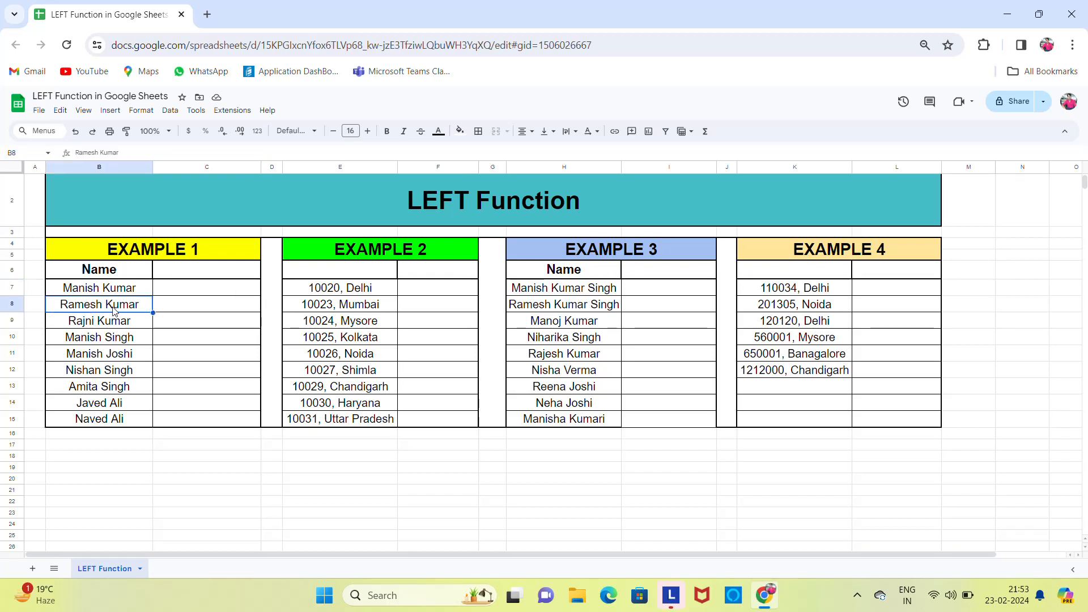
Enter the formula =LEFT(B7,6) in cell C7 to extract the first name
{"action": "left_click", "coordinate": [181, 289]}
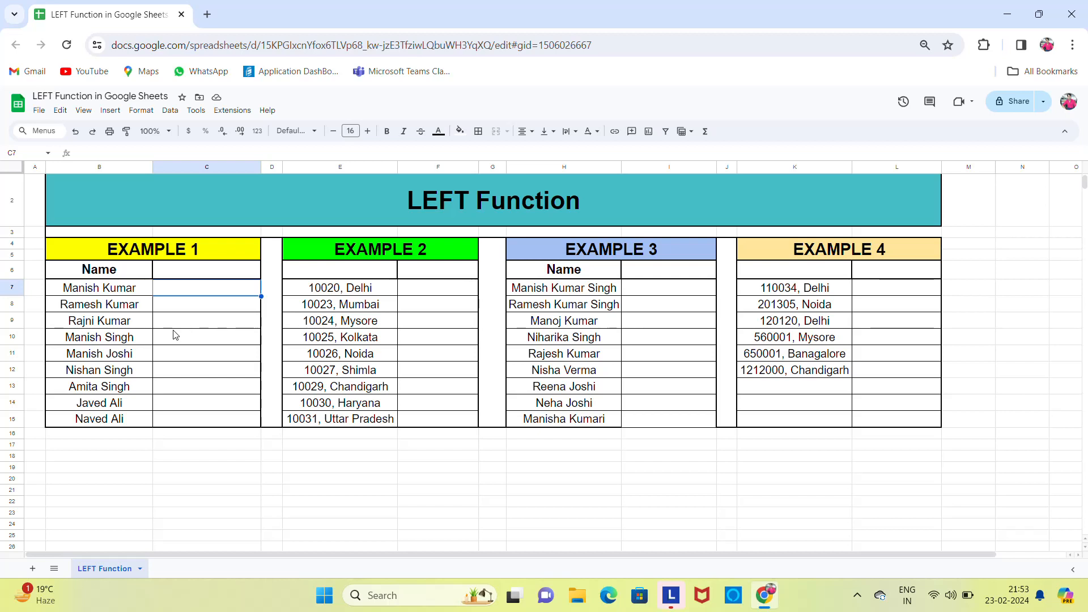
{"action": "type", "text": "="}
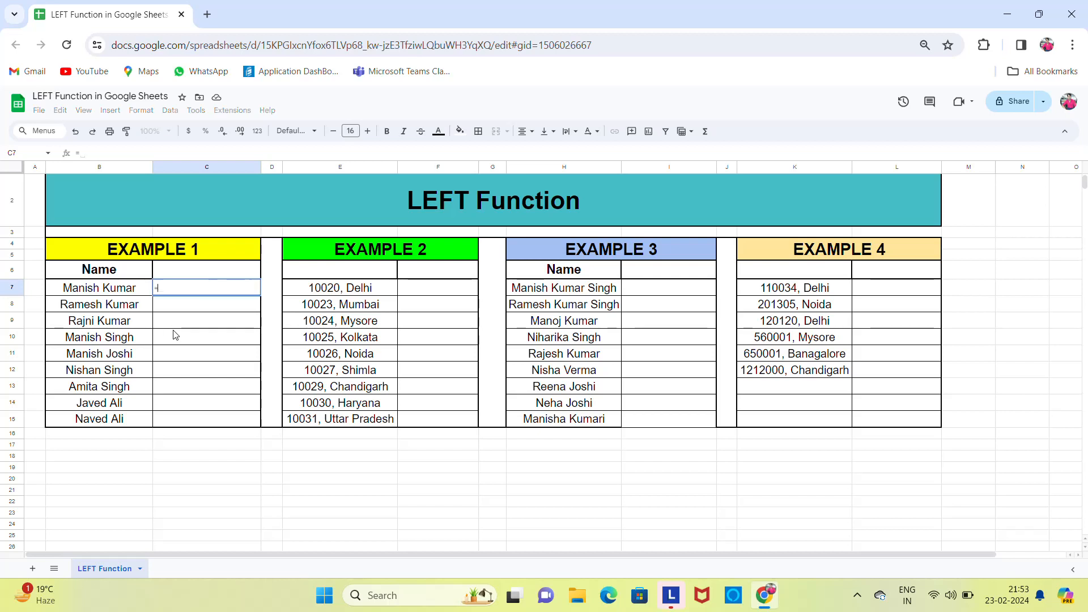
{"action": "type", "text": "lef"}
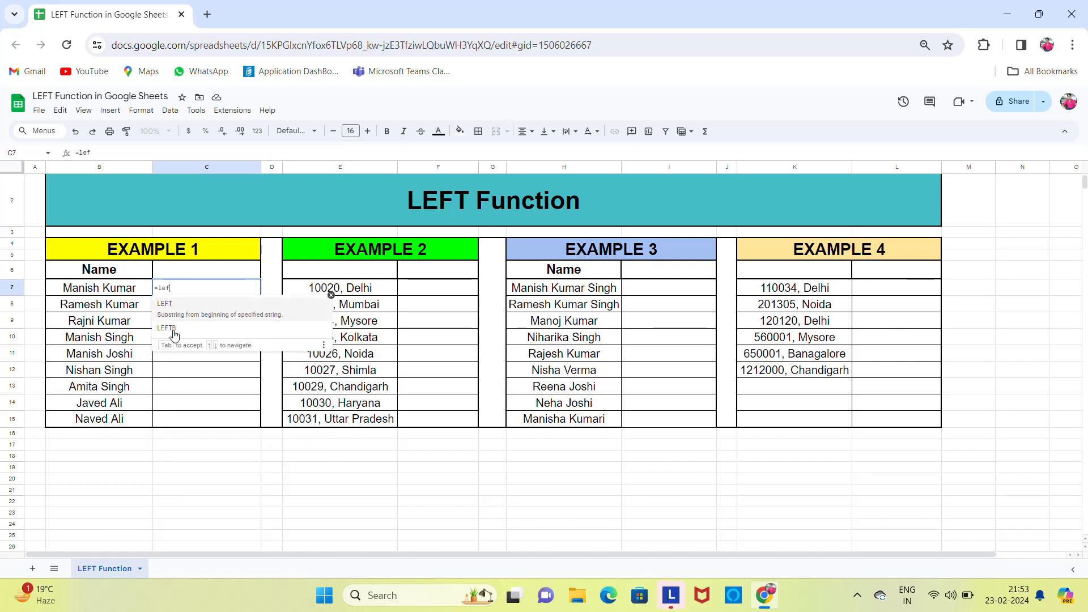
{"action": "key", "text": "Tab"}
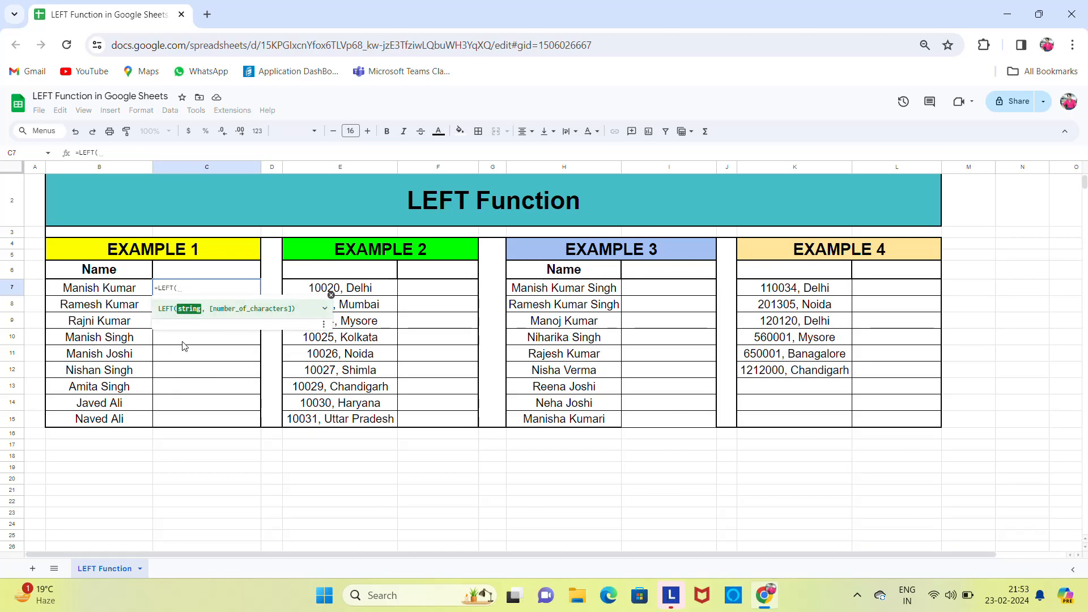
{"action": "left_click", "coordinate": [91, 294]}
{"action": "type", "text": ","}
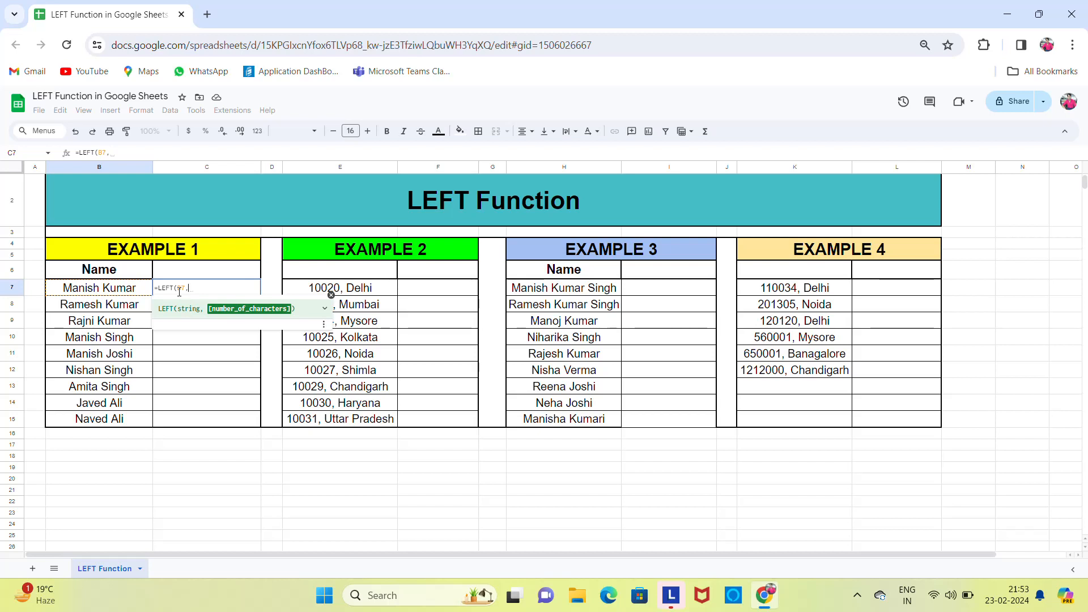
{"action": "type", "text": "6"}
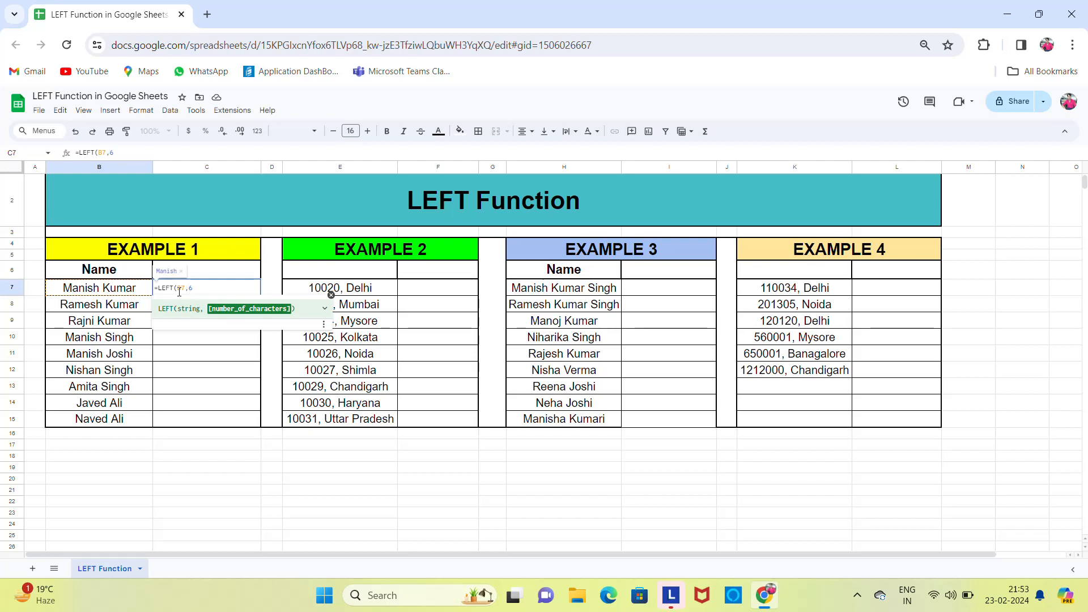
{"action": "key", "text": "Return"}
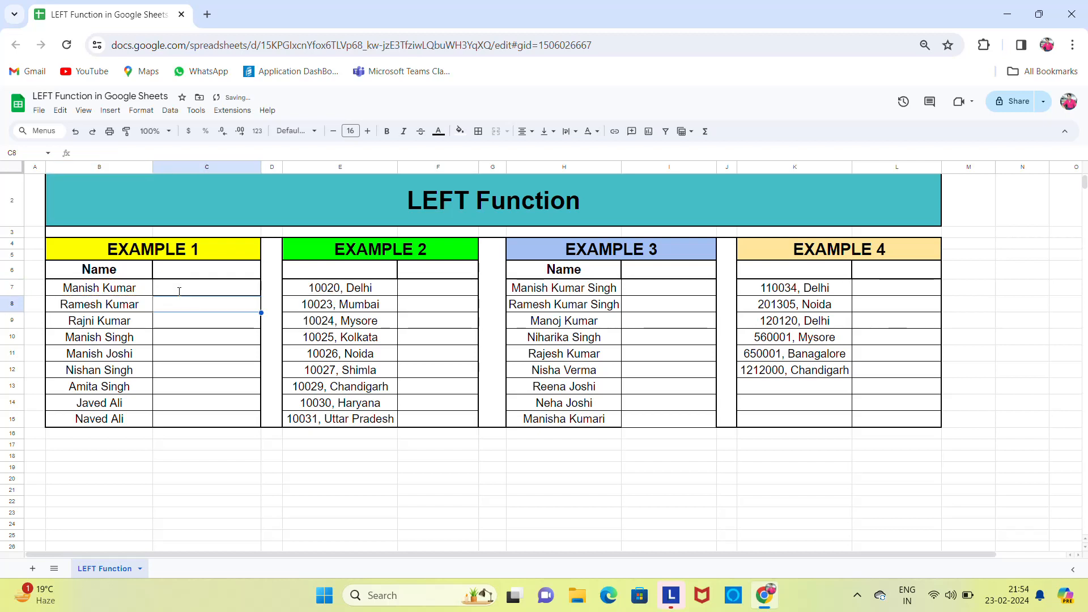
Copy the LEFT formula from C7 to the rest of the Example 1 column, through C15
{"action": "left_click", "coordinate": [179, 292]}
{"action": "key", "text": "ctrl+c"}
{"action": "key", "text": "Left"}
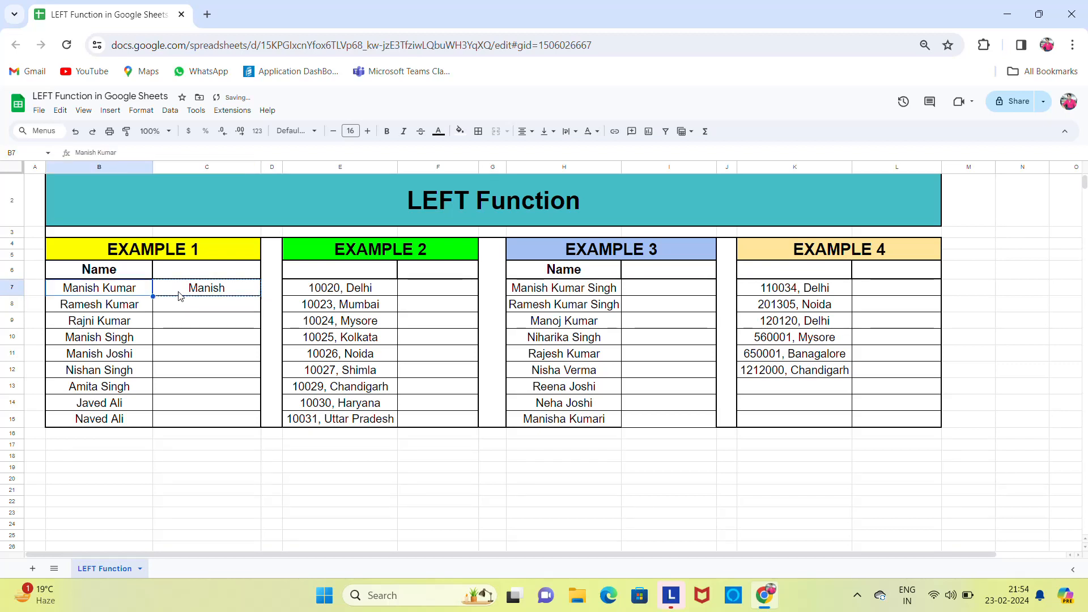
{"action": "key", "text": "ctrl+Down"}
{"action": "key", "text": "Right"}
{"action": "key", "text": "ctrl+shift+Up"}
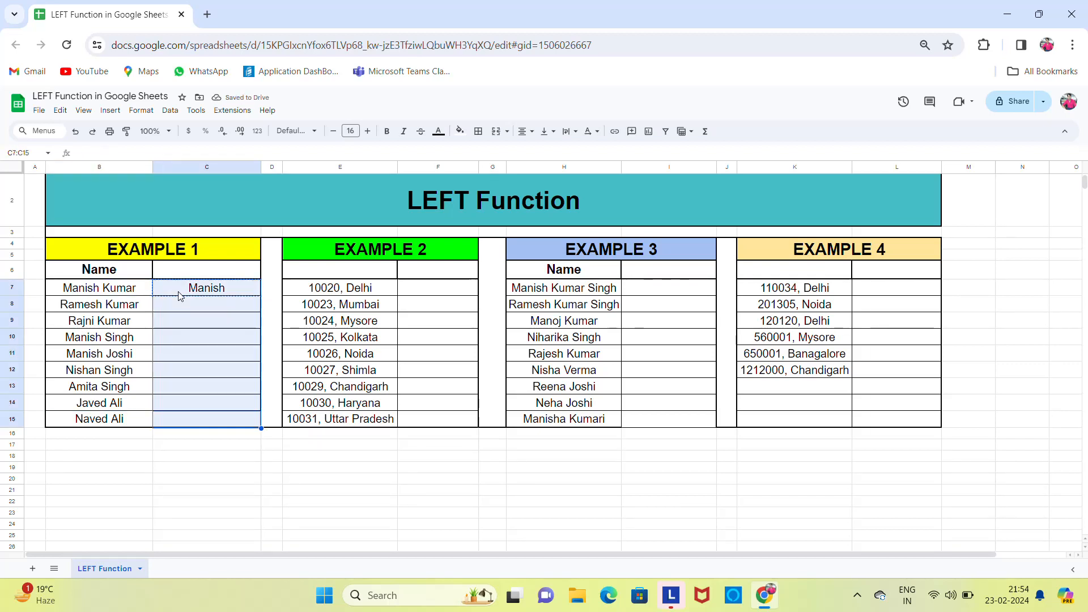
{"action": "key", "text": "ctrl+v"}
Examine the extracted first names in C7:C15 against the full names in column B
{"action": "left_click", "coordinate": [179, 293]}
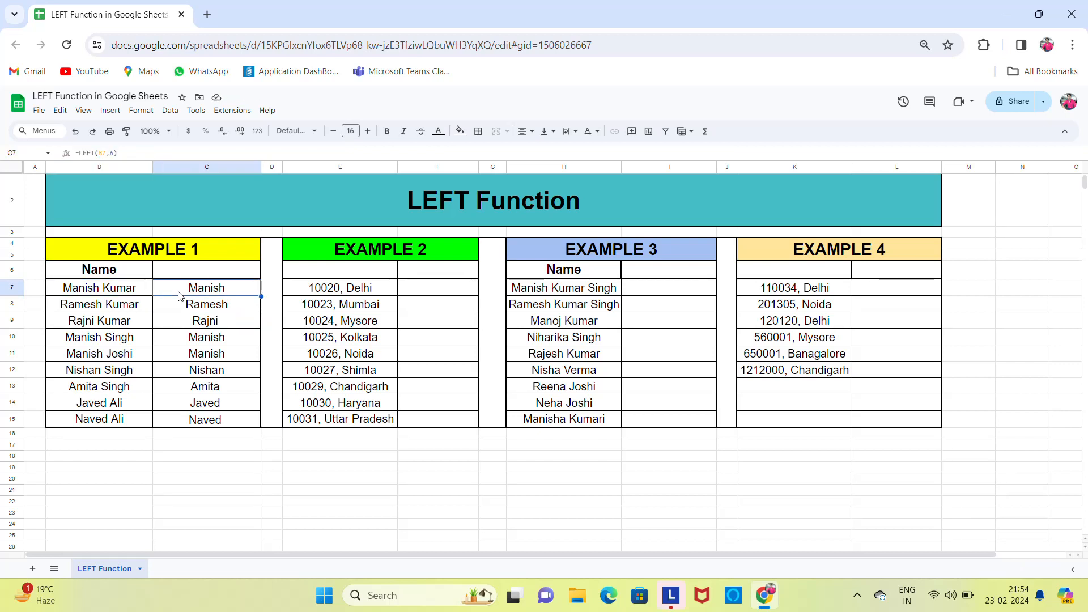
{"action": "key", "text": "Left"}
{"action": "key", "text": "Right"}
{"action": "key", "text": "Left"}
{"action": "key", "text": "Down"}
{"action": "key", "text": "Down"}
{"action": "key", "text": "Right"}
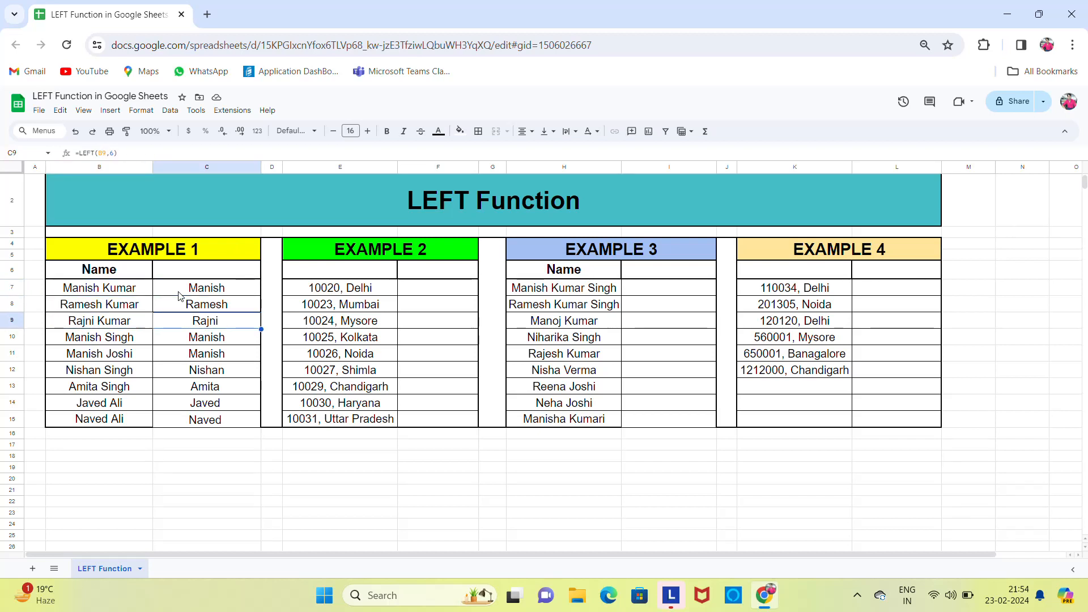
{"action": "key", "text": "Down"}
{"action": "key", "text": "Down"}
{"action": "key", "text": "Down"}
{"action": "key", "text": "Down"}
{"action": "key", "text": "Down"}
{"action": "key", "text": "Down"}
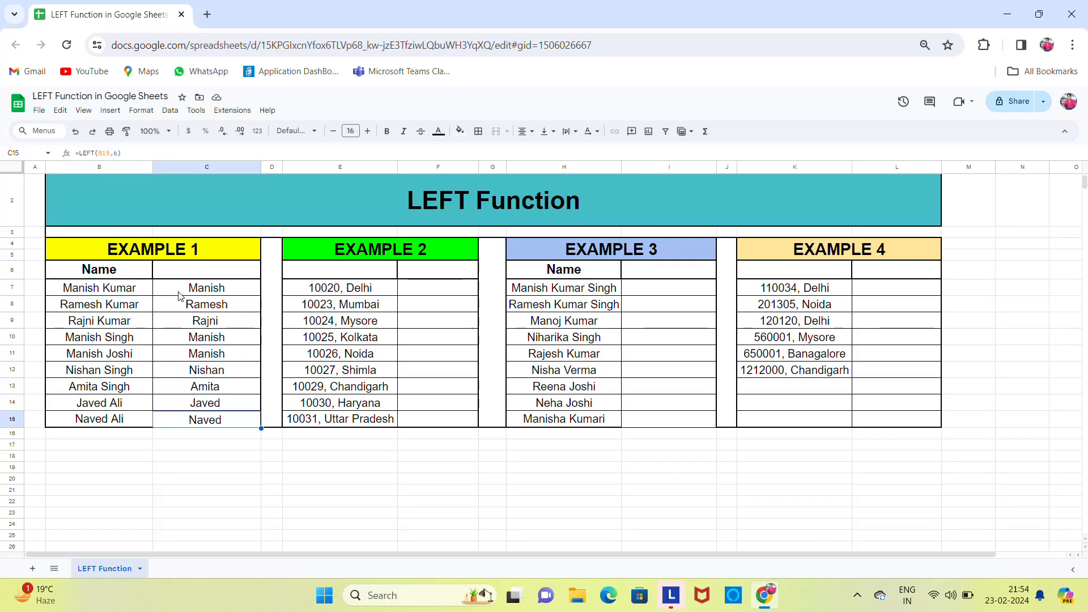
{"action": "key", "text": "Left"}
{"action": "key", "text": "Up"}
{"action": "key", "text": "Up"}
{"action": "key", "text": "Up"}
{"action": "key", "text": "Up"}
{"action": "key", "text": "Up"}
{"action": "key", "text": "Up"}
{"action": "key", "text": "Up"}
{"action": "key", "text": "Up"}
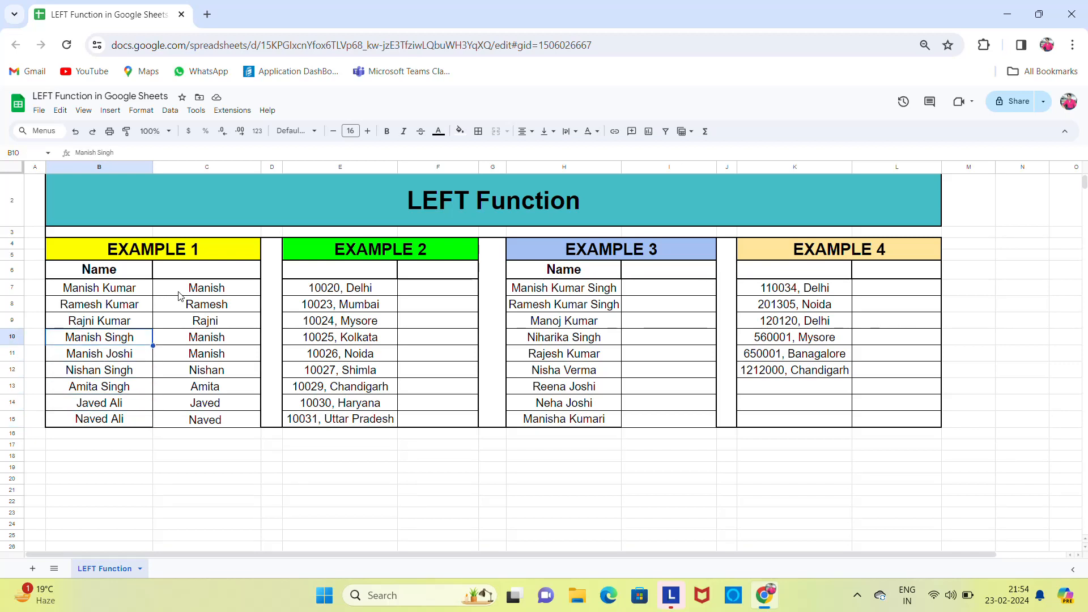
Change the number of characters in C7's LEFT formula to 1
{"action": "left_click", "coordinate": [179, 294]}
{"action": "double_click", "coordinate": [179, 290]}
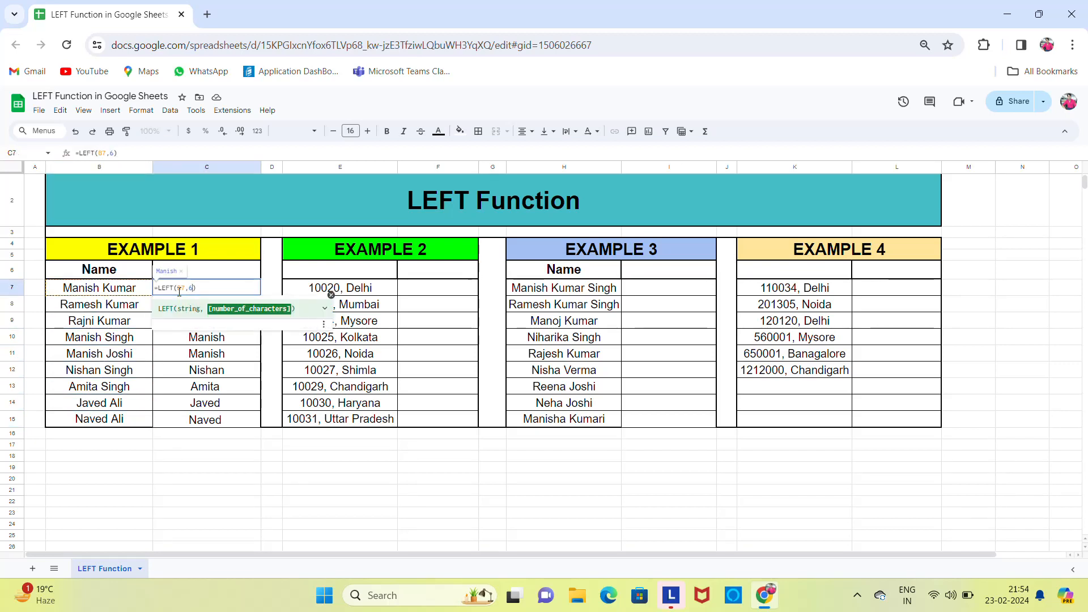
{"action": "key", "text": "shift+Left"}
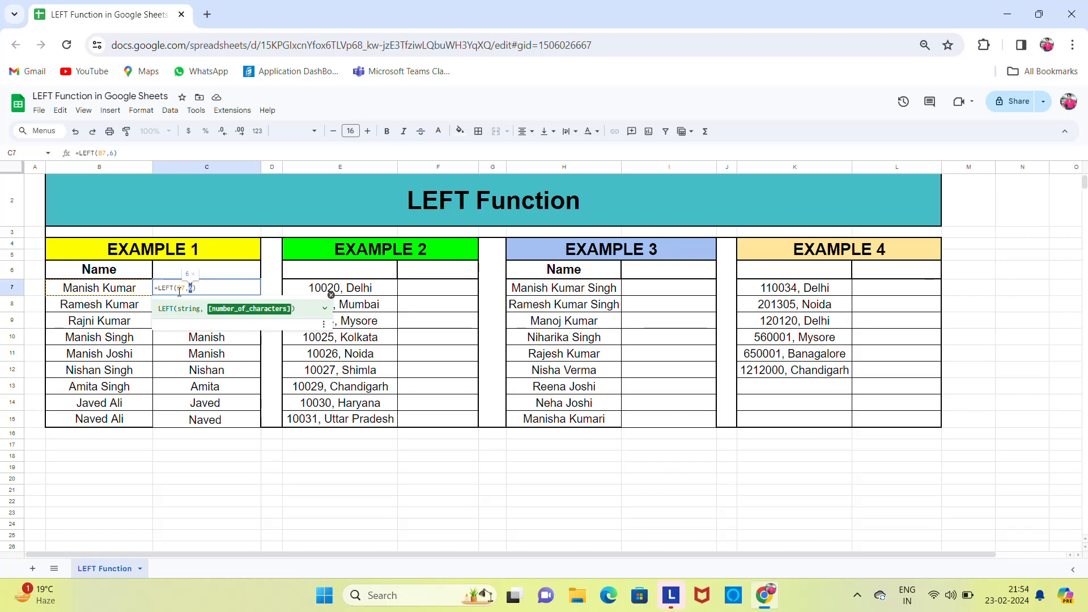
{"action": "type", "text": "1"}
{"action": "key", "text": "Return"}
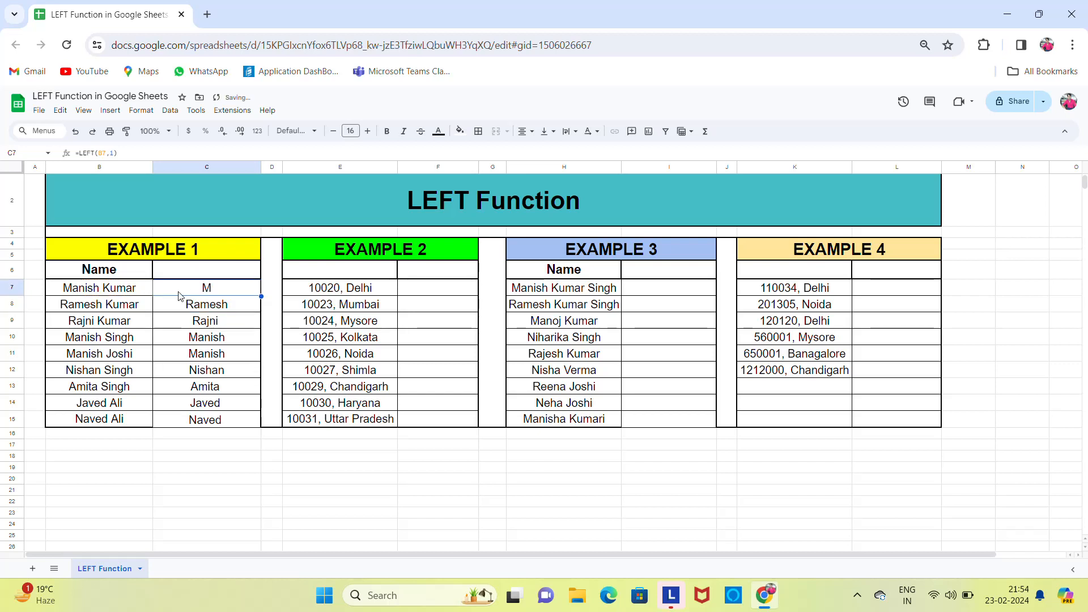
Paste the one-character LEFT formula from C7 over the range C7:C15
{"action": "key", "text": "Left"}
{"action": "key", "text": "ctrl+Down"}
{"action": "key", "text": "Right"}
{"action": "key", "text": "ctrl+shift+Up"}
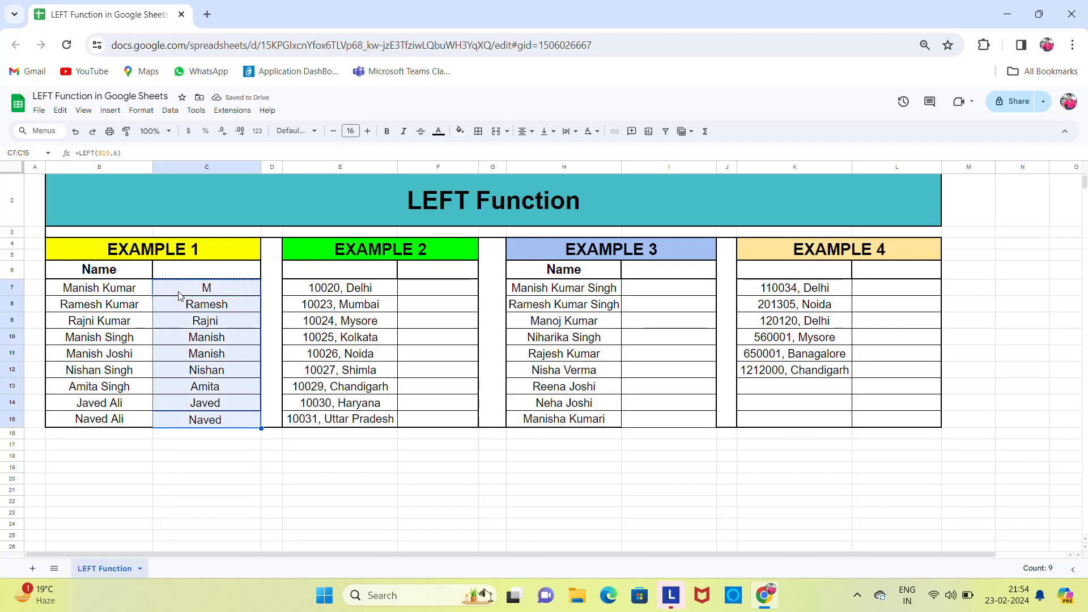
{"action": "key", "text": "ctrl+v"}
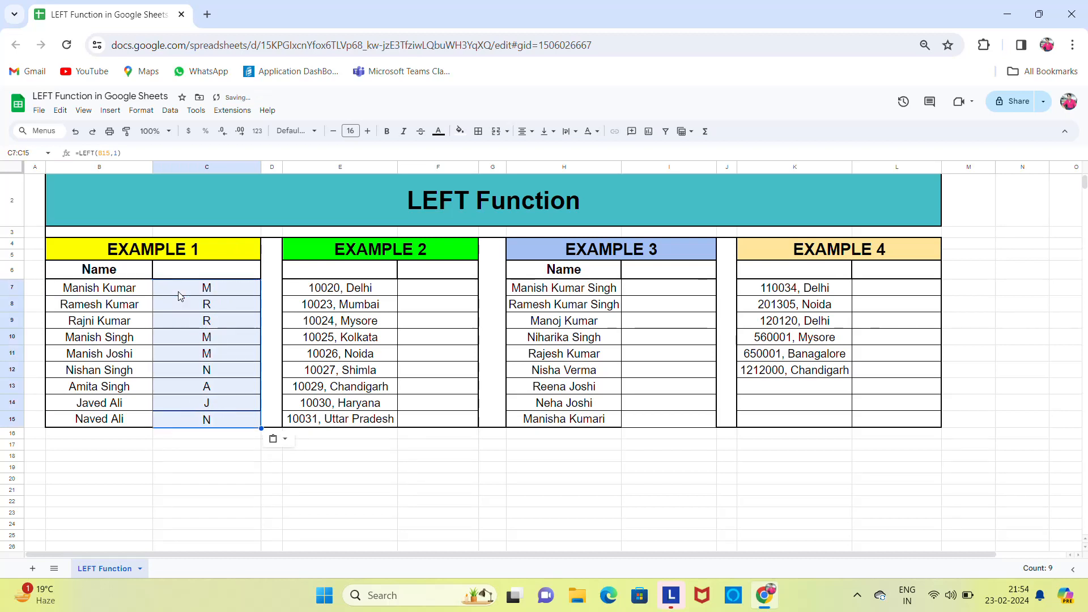
{"action": "key", "text": "ctrl+Up"}
{"action": "key", "text": "ctrl+Up"}
{"action": "left_click", "coordinate": [179, 294]}
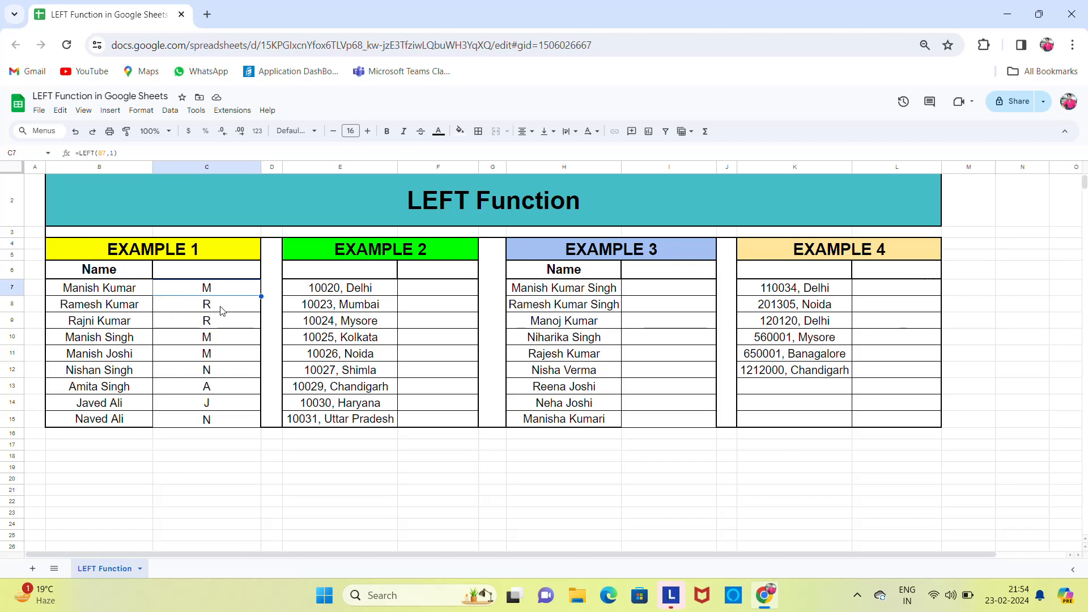
Set the number of characters in C7's LEFT formula to 6
{"action": "key", "text": "F2"}
{"action": "key", "text": "Left"}
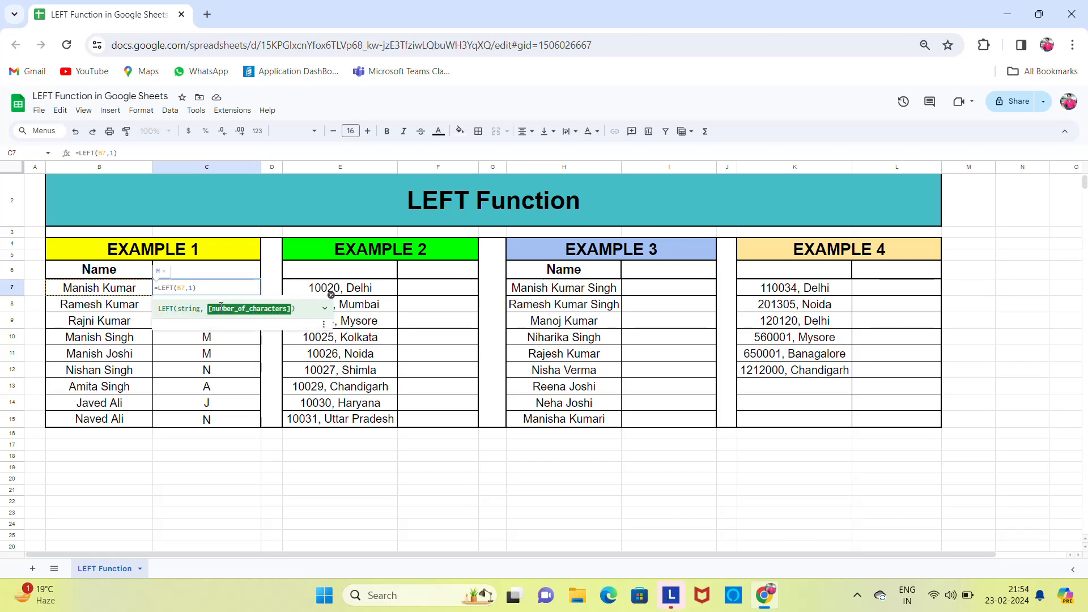
{"action": "key", "text": "shift+Left"}
{"action": "type", "text": "2"}
{"action": "key", "text": "Left"}
{"action": "key", "text": "shift+Right"}
{"action": "key", "text": "Return"}
Copy the six-character LEFT formula from C7 over the range C7:C15
{"action": "key", "text": "Up"}
{"action": "key", "text": "ctrl+c"}
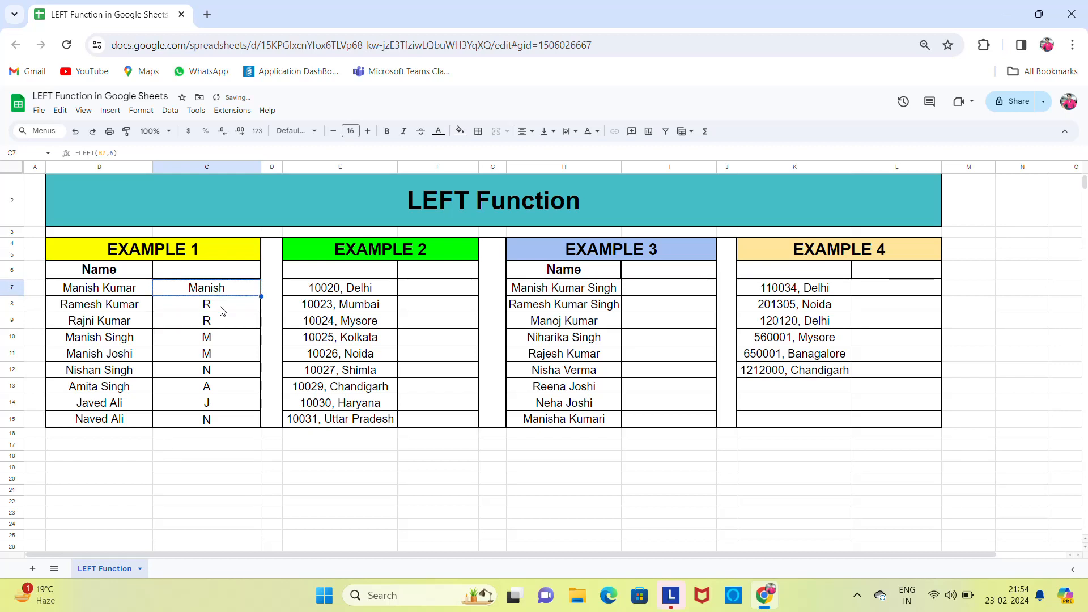
{"action": "key", "text": "ctrl+shift+Down"}
{"action": "key", "text": "ctrl+v"}
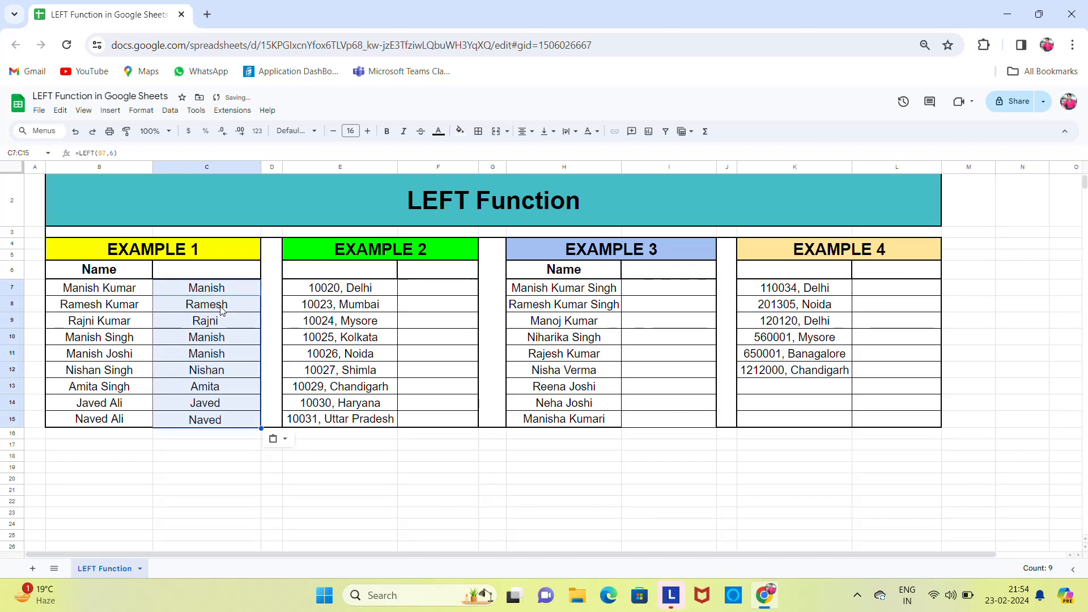
{"action": "key", "text": "ctrl+shift+Up"}
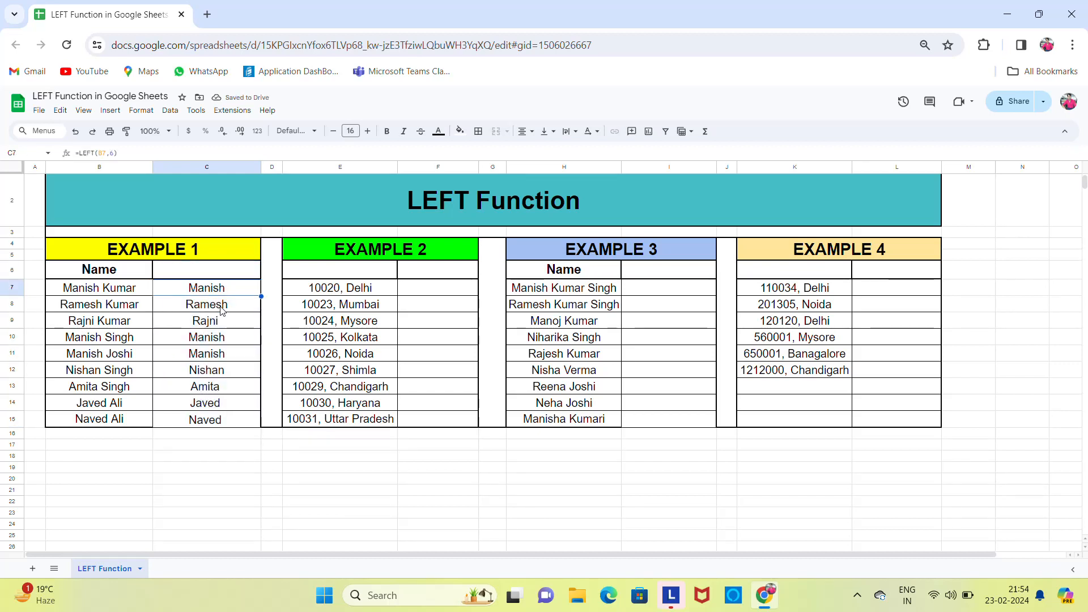
Enter =LEFT(E7,5) in F7 to extract the five-digit code from Example 2's first entry
{"action": "key", "text": "Right"}
{"action": "key", "text": "Right"}
{"action": "key", "text": "Right"}
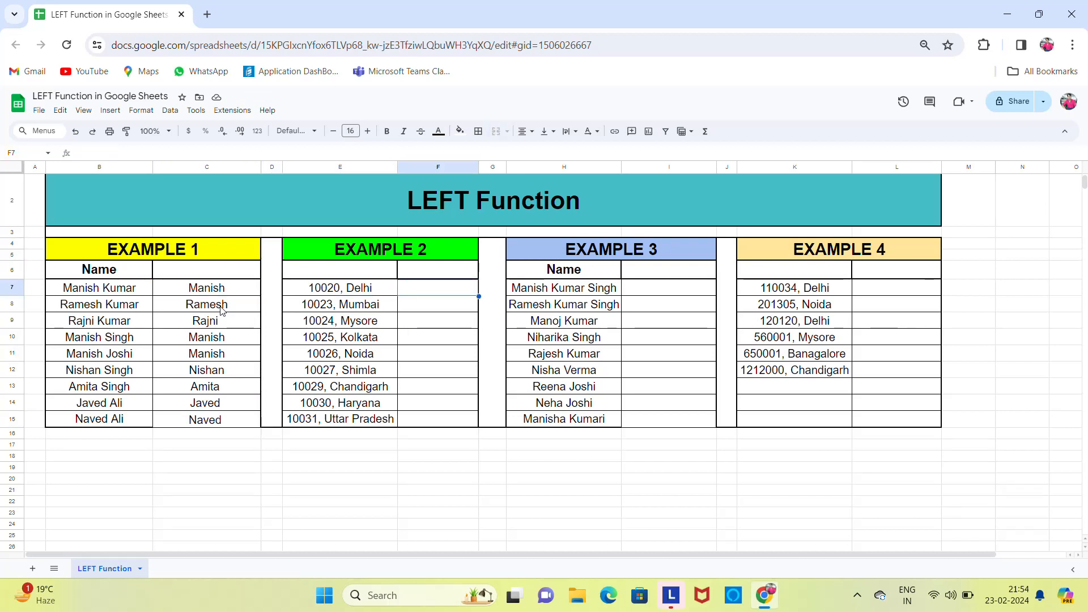
{"action": "key", "text": "Left"}
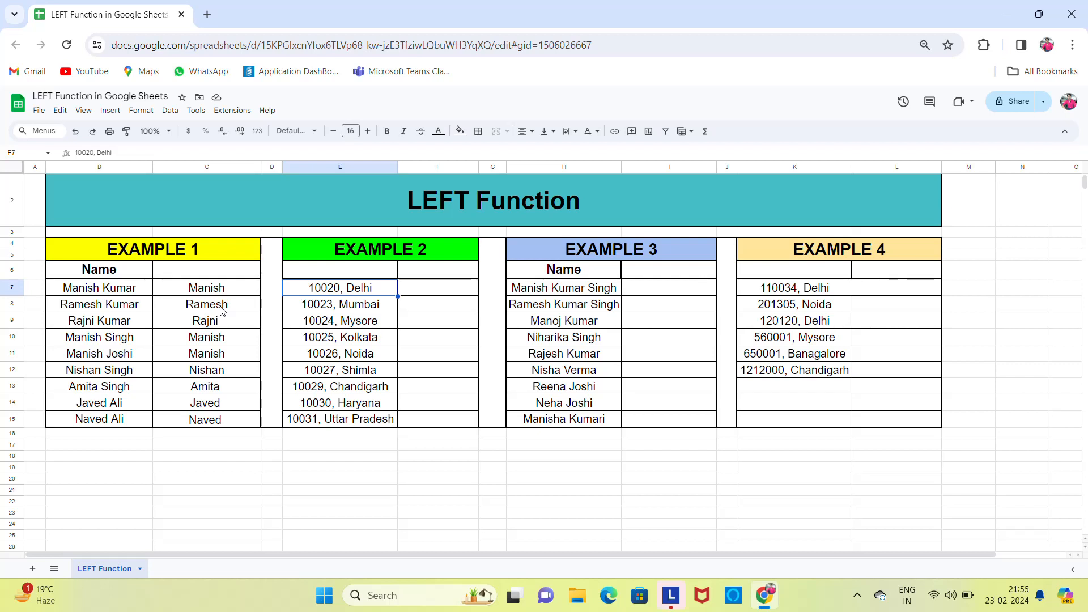
{"action": "key", "text": "Right"}
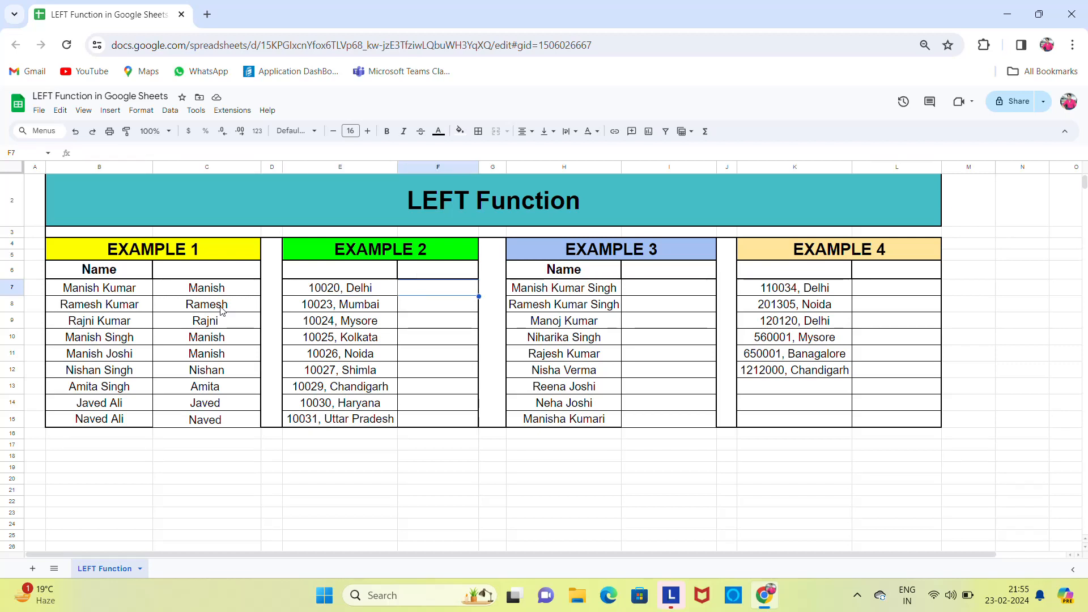
{"action": "type", "text": "=le"}
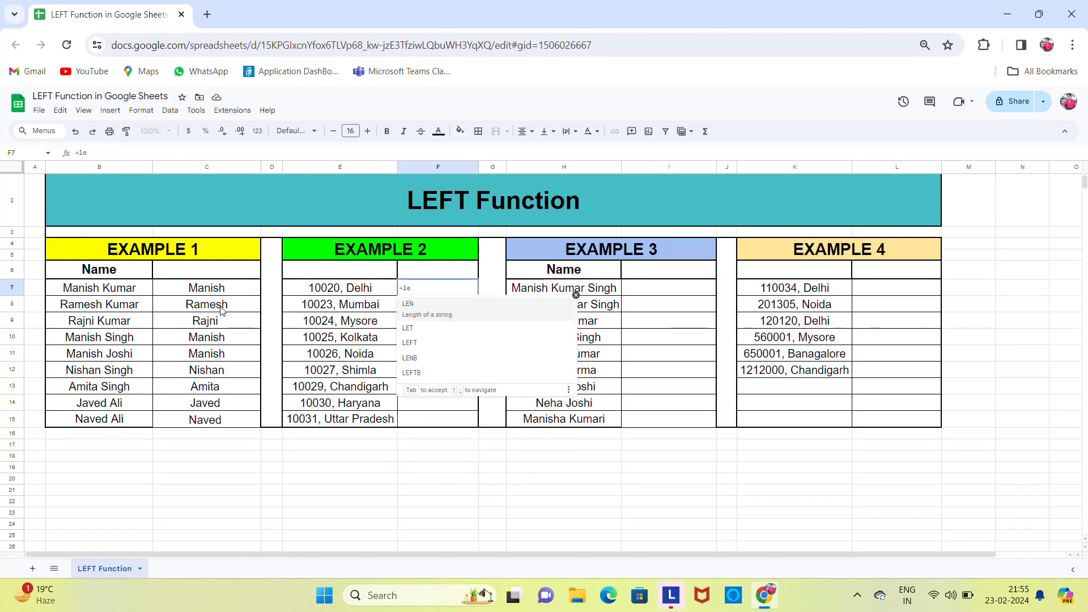
{"action": "key", "text": "Down"}
{"action": "key", "text": "Down"}
{"action": "key", "text": "Tab"}
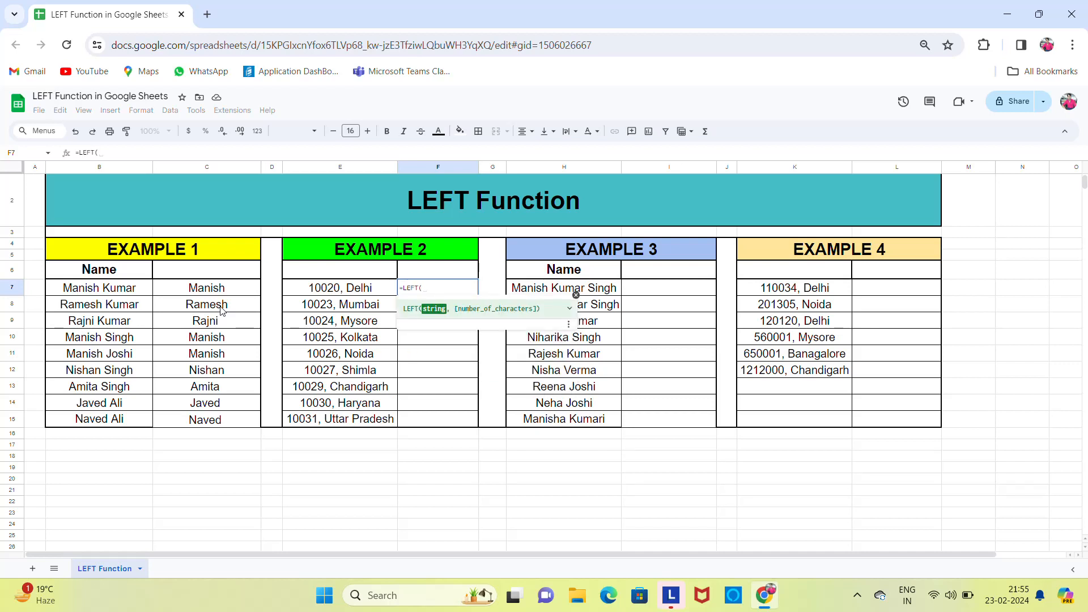
{"action": "key", "text": "Left"}
{"action": "type", "text": ","}
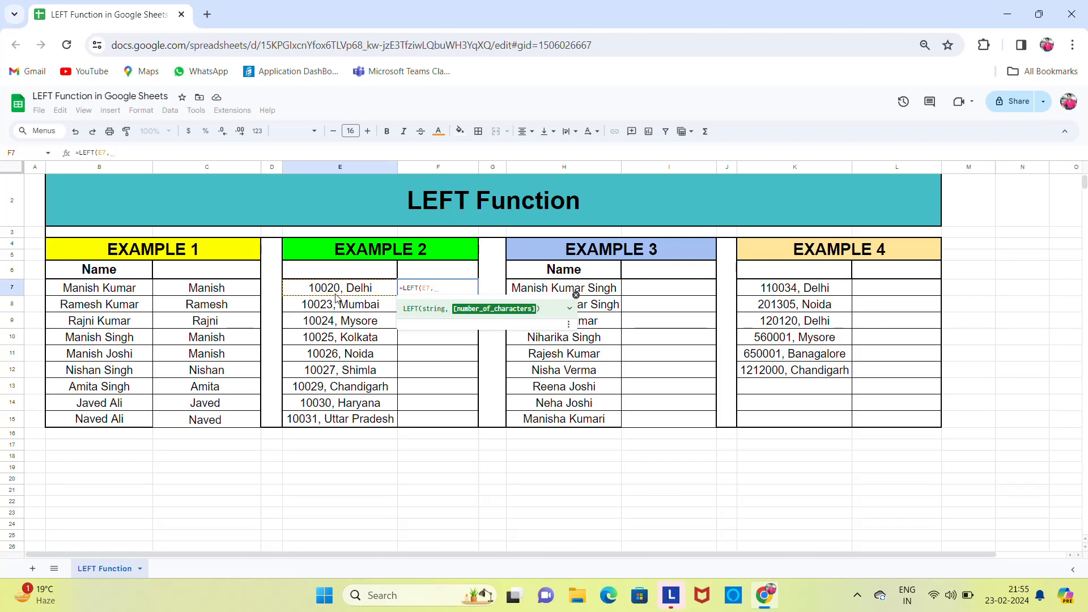
{"action": "type", "text": "5"}
{"action": "key", "text": "Return"}
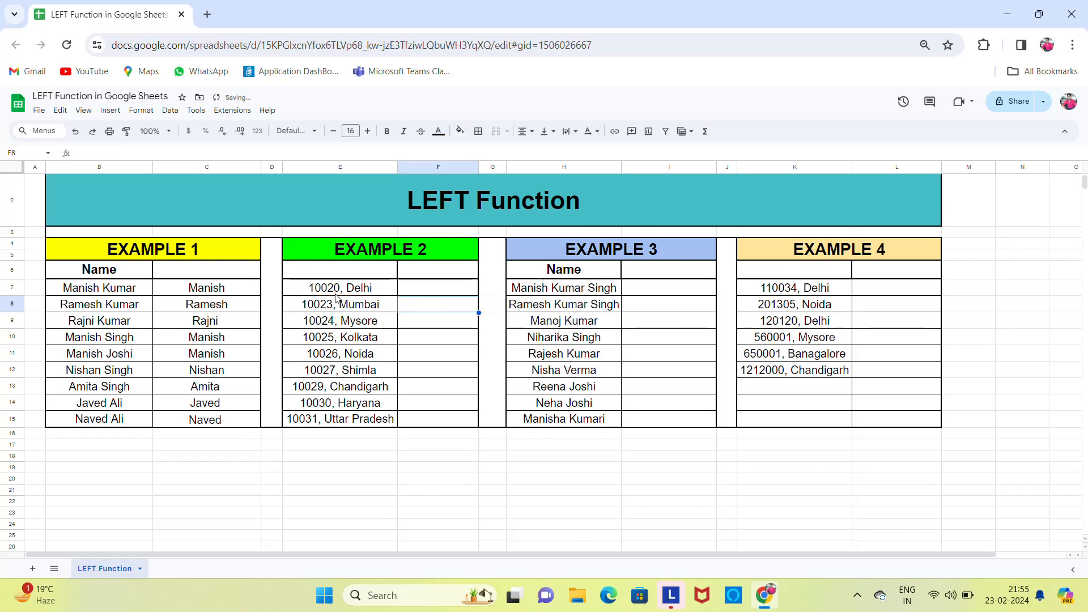
Copy the five-character LEFT formula from F7 over the range F7:F15
{"action": "key", "text": "Up"}
{"action": "key", "text": "ctrl+c"}
{"action": "key", "text": "Left"}
{"action": "key", "text": "ctrl+Down"}
{"action": "key", "text": "Right"}
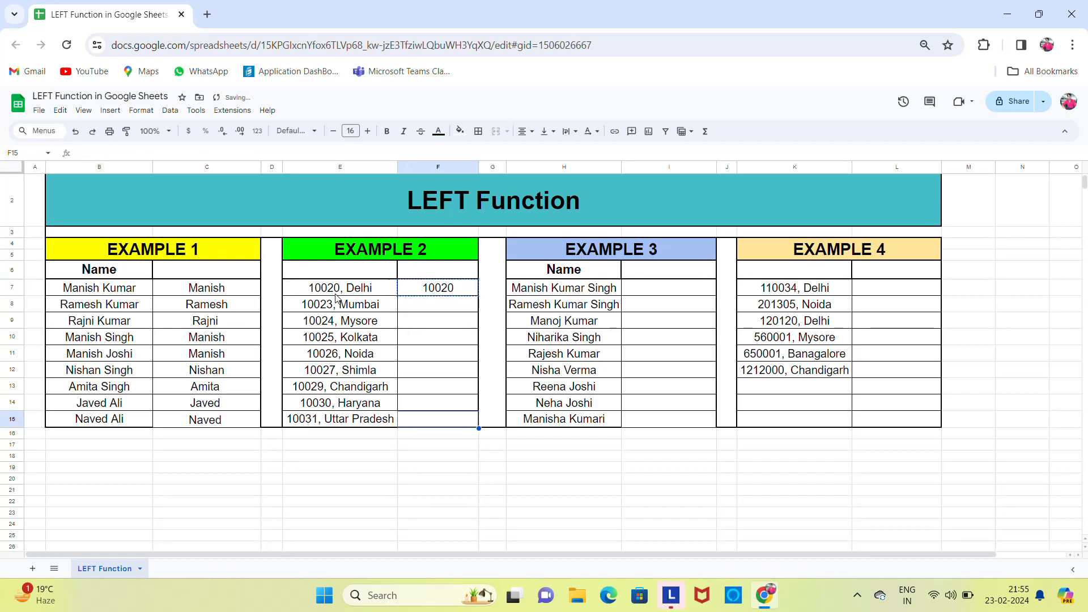
{"action": "key", "text": "ctrl+shift+Up"}
{"action": "key", "text": "ctrl+v"}
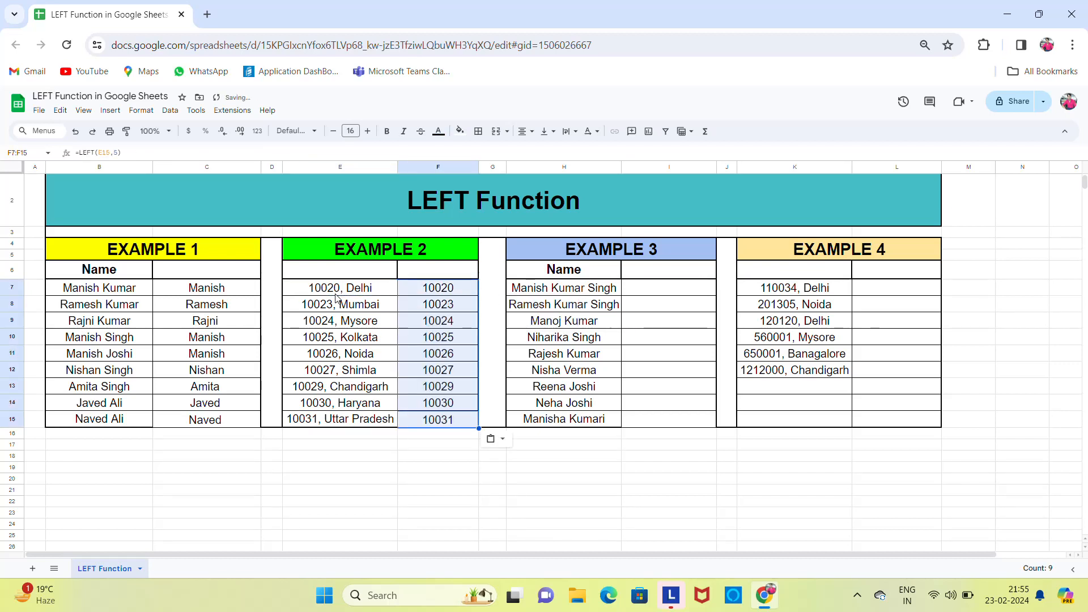
Review the extracted codes in Example 2 against their source entries in column E
{"action": "key", "text": "Up"}
{"action": "key", "text": "Up"}
{"action": "key", "text": "Up"}
{"action": "key", "text": "Up"}
{"action": "key", "text": "Up"}
{"action": "key", "text": "Up"}
{"action": "key", "text": "Up"}
{"action": "key", "text": "Up"}
{"action": "key", "text": "Down"}
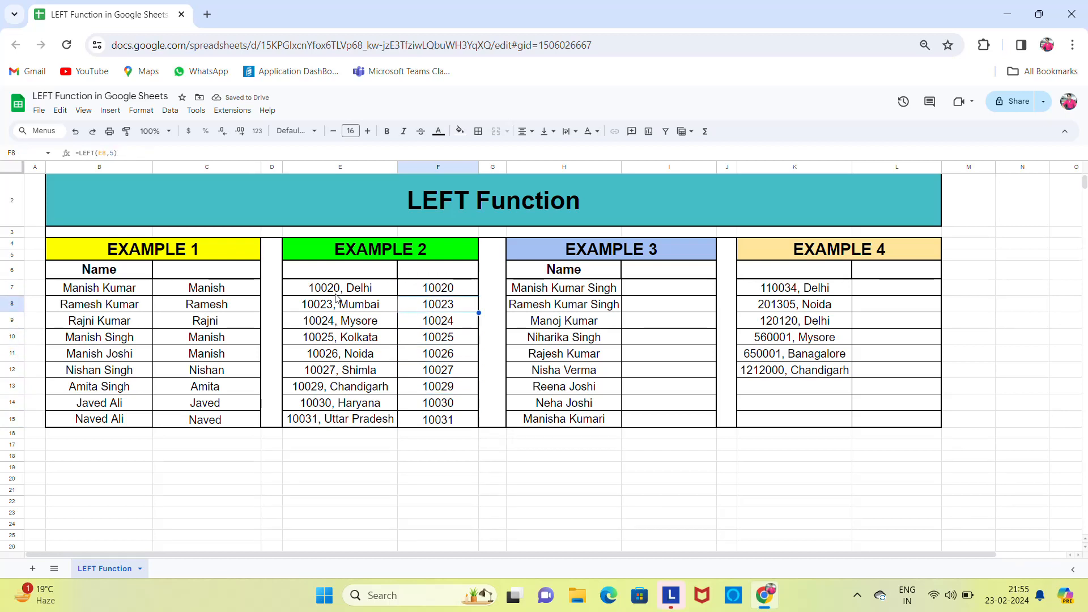
{"action": "key", "text": "Left"}
{"action": "key", "text": "Right"}
Compare the source entries of Examples 1 and 2 with the lengths of the names in Example 3
{"action": "left_click", "coordinate": [641, 257]}
{"action": "left_click", "coordinate": [794, 258]}
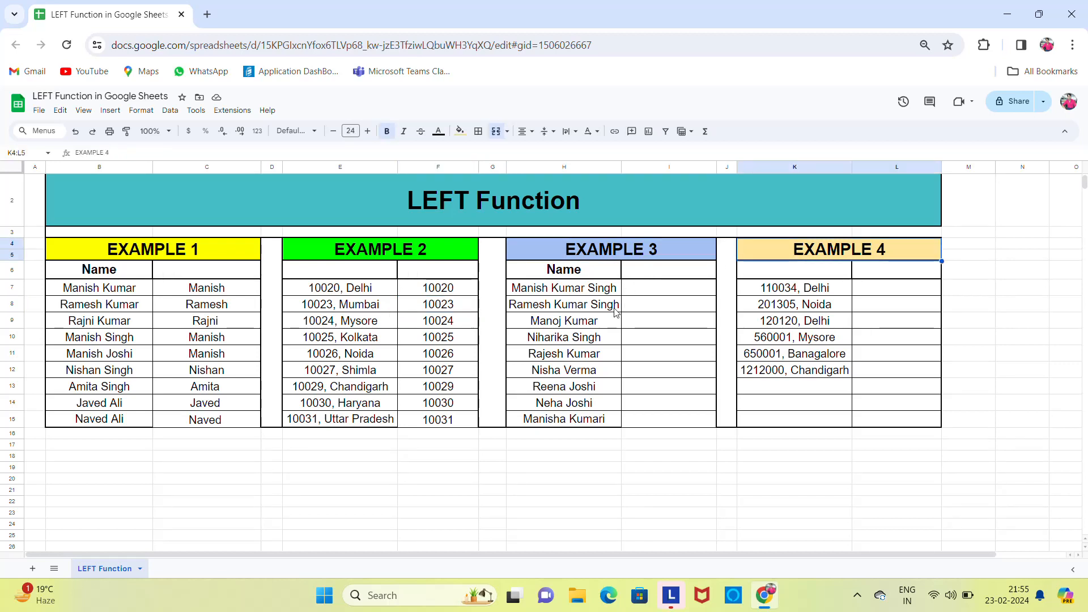
{"action": "left_click", "coordinate": [564, 293]}
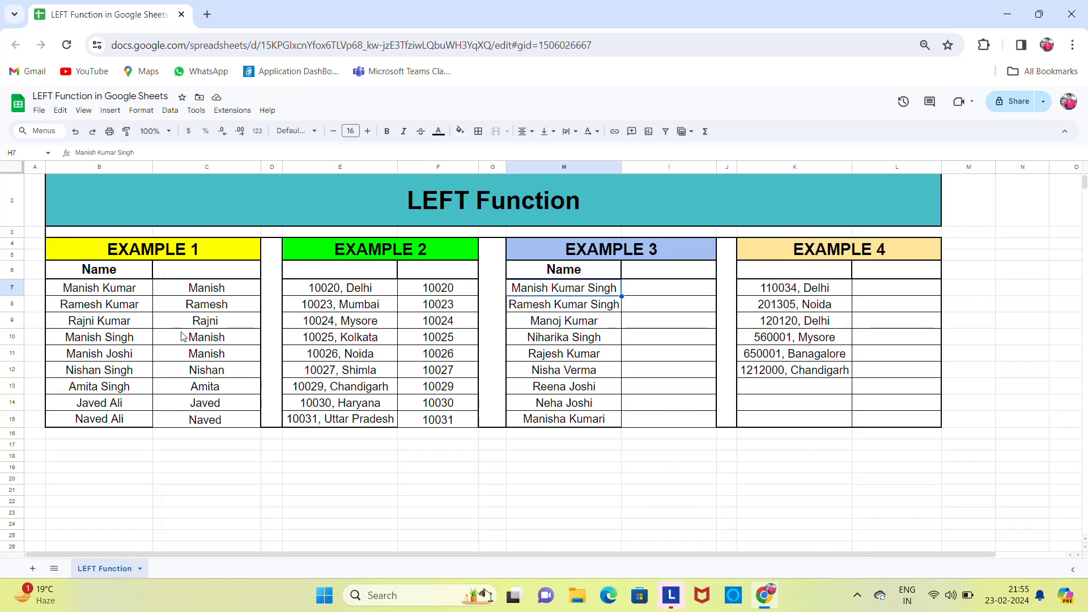
{"action": "left_click", "coordinate": [106, 291]}
{"action": "key", "text": "Down"}
{"action": "key", "text": "Down"}
{"action": "key", "text": "Down"}
{"action": "key", "text": "Down"}
{"action": "key", "text": "Down"}
{"action": "key", "text": "Down"}
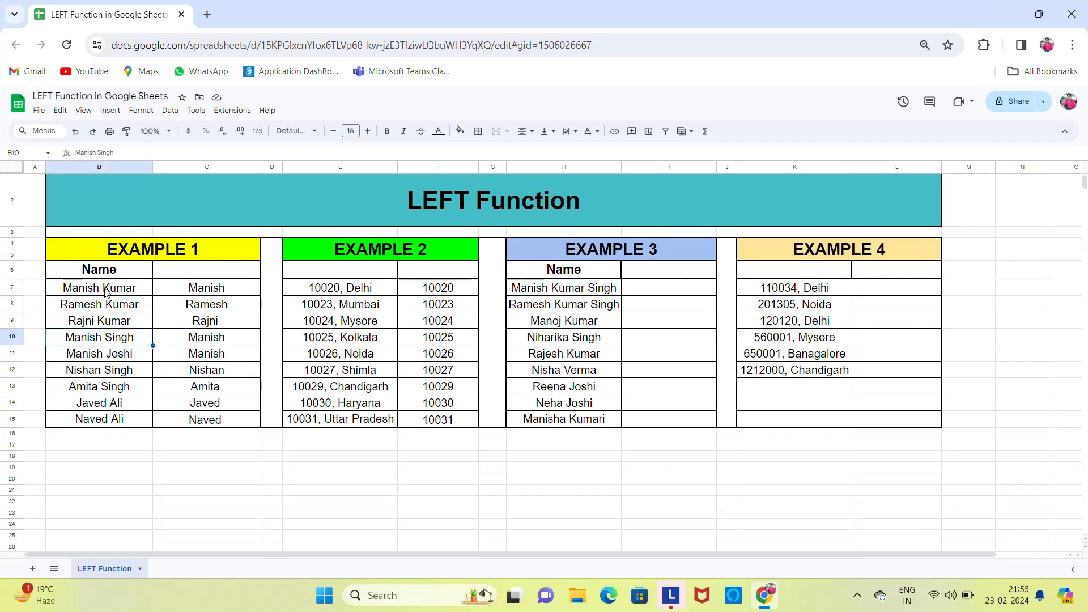
{"action": "key", "text": "Right"}
{"action": "key", "text": "Right"}
{"action": "key", "text": "Right"}
{"action": "key", "text": "Up"}
{"action": "key", "text": "Up"}
{"action": "key", "text": "Up"}
{"action": "key", "text": "Up"}
{"action": "key", "text": "Up"}
{"action": "key", "text": "Up"}
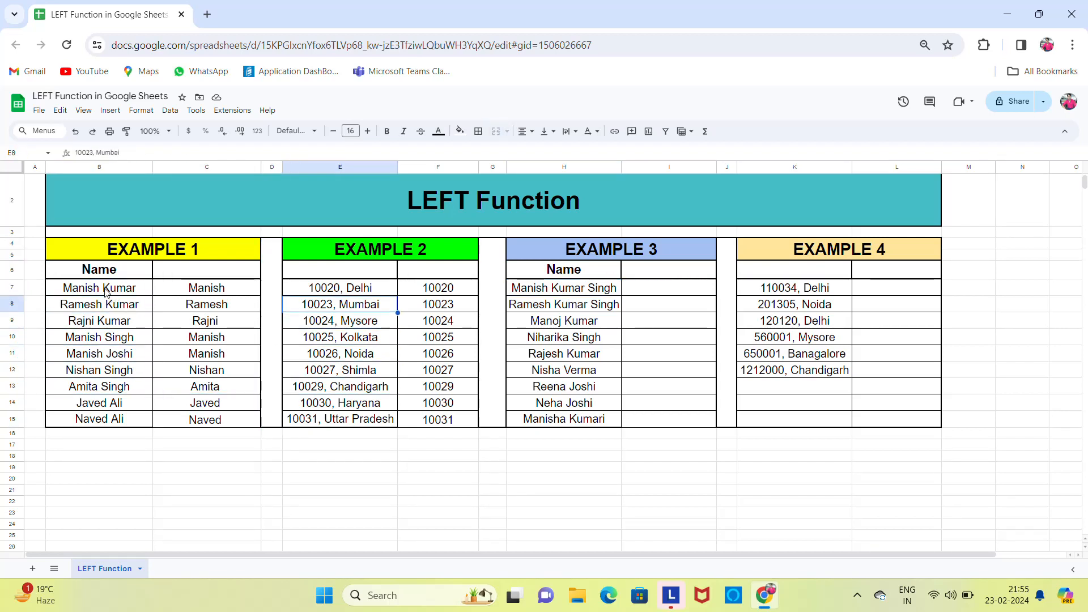
{"action": "key", "text": "Right"}
{"action": "key", "text": "Right"}
{"action": "key", "text": "Right"}
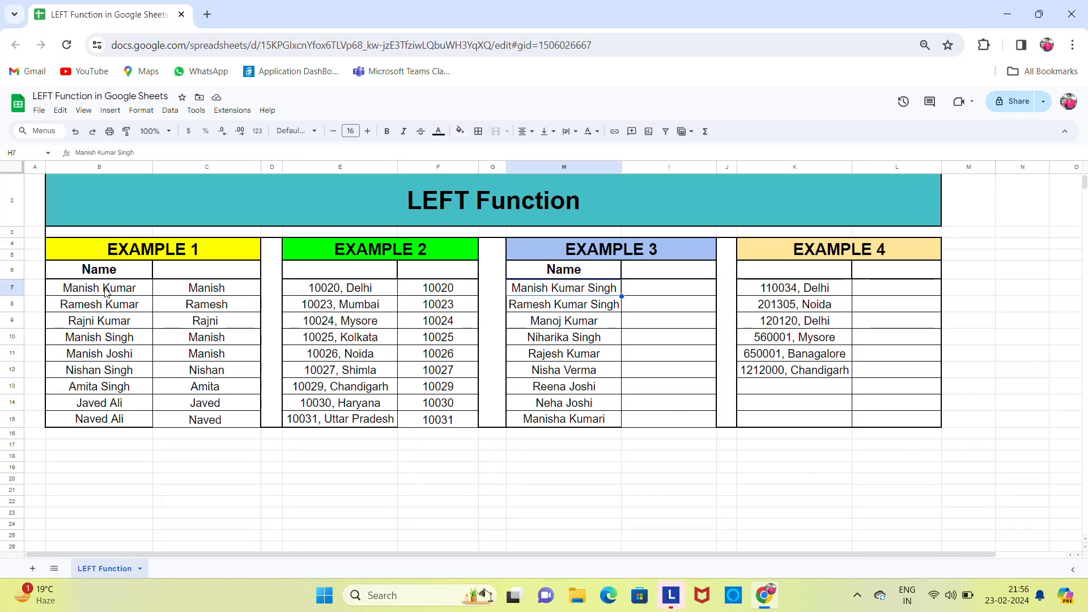
{"action": "left_click", "coordinate": [556, 306]}
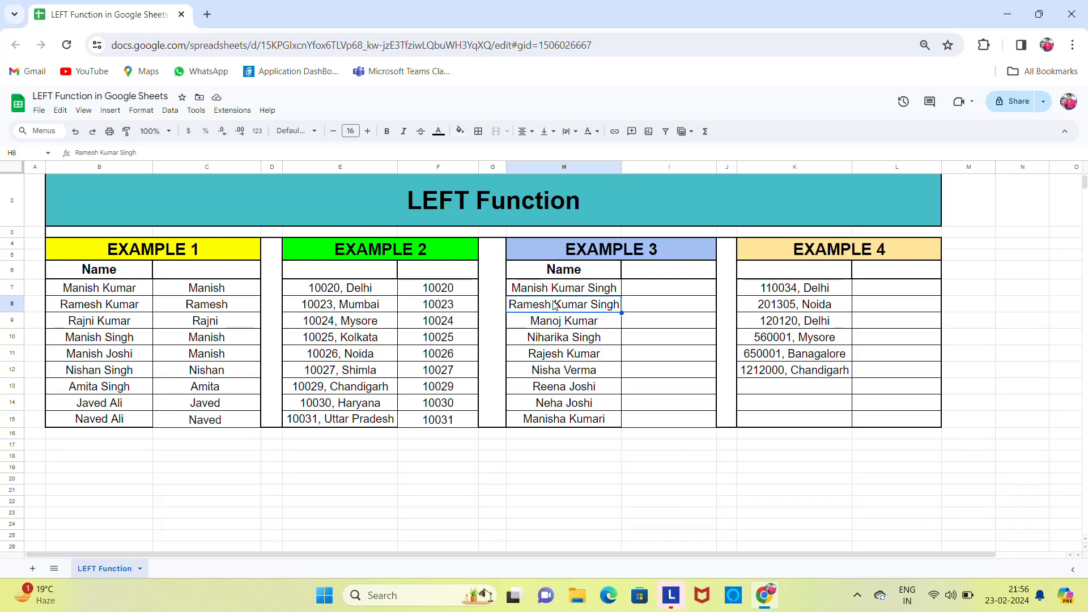
{"action": "left_click", "coordinate": [556, 320]}
{"action": "left_click", "coordinate": [550, 341]}
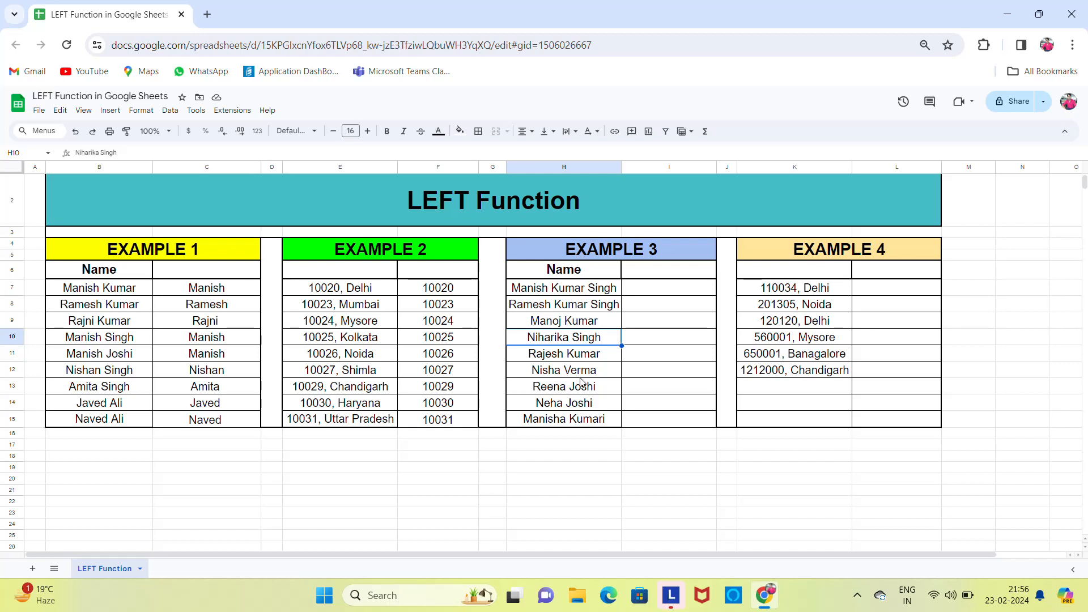
Start a LEFT formula in I7 with H7 as the string to extract from
{"action": "key", "text": "Up"}
{"action": "key", "text": "Up"}
{"action": "key", "text": "Up"}
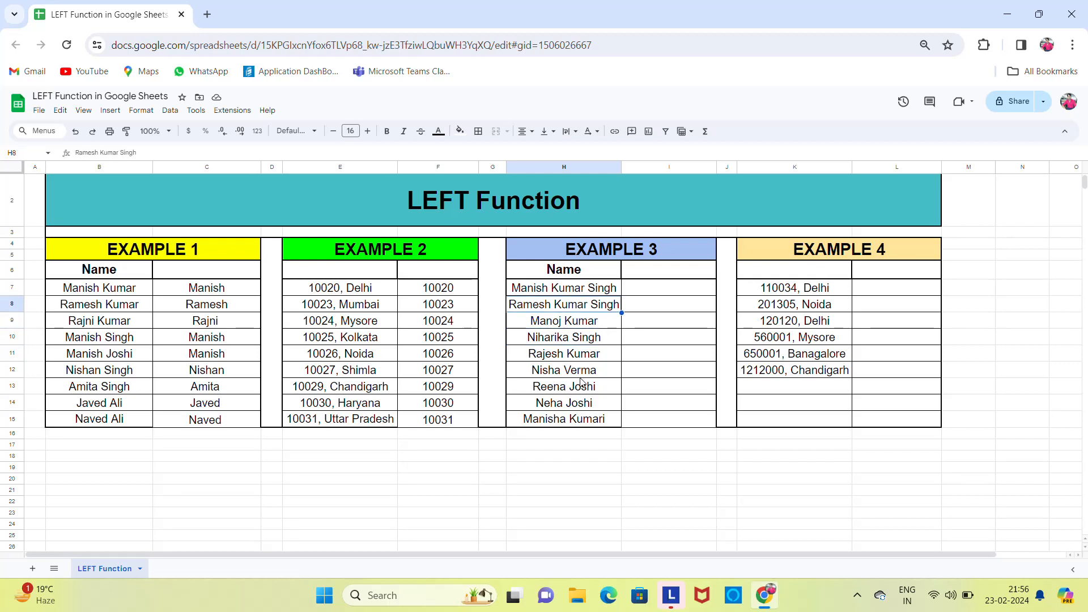
{"action": "key", "text": "Right"}
{"action": "type", "text": "=lef"}
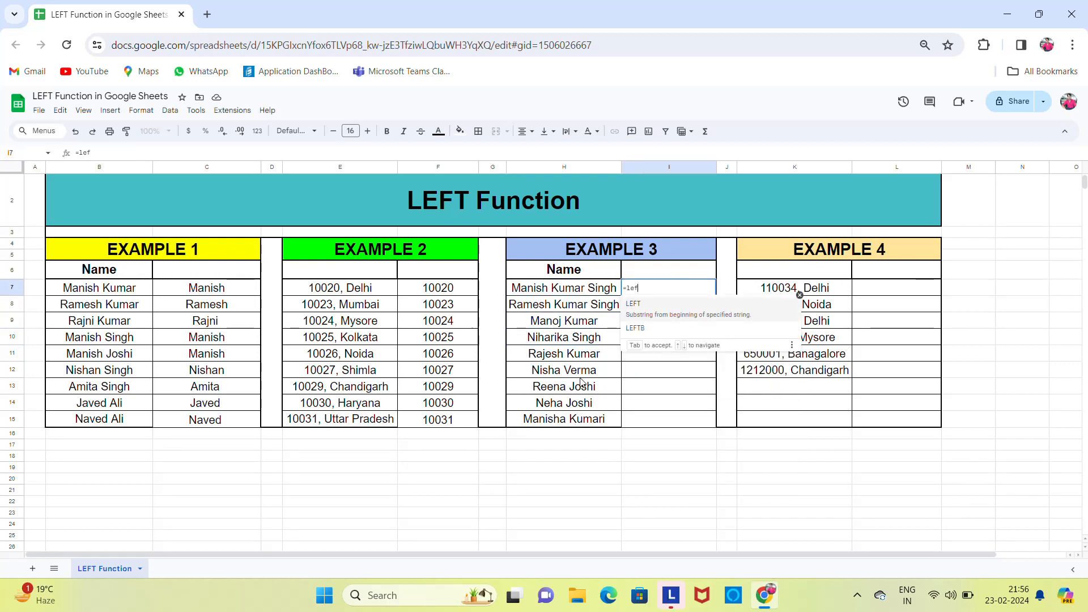
{"action": "key", "text": "Tab"}
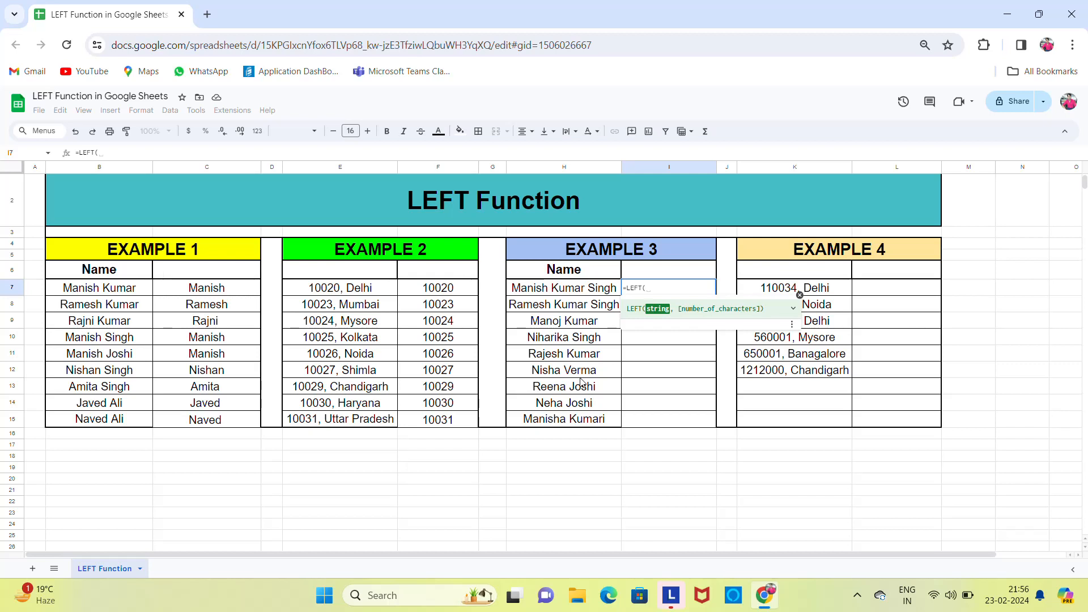
{"action": "key", "text": "Left"}
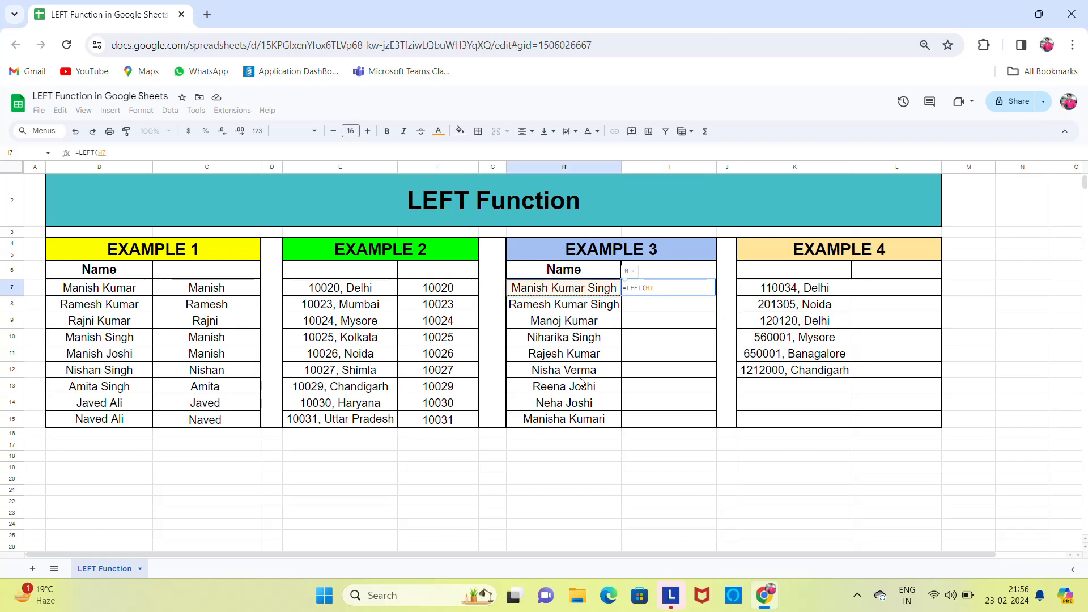
{"action": "type", "text": ","}
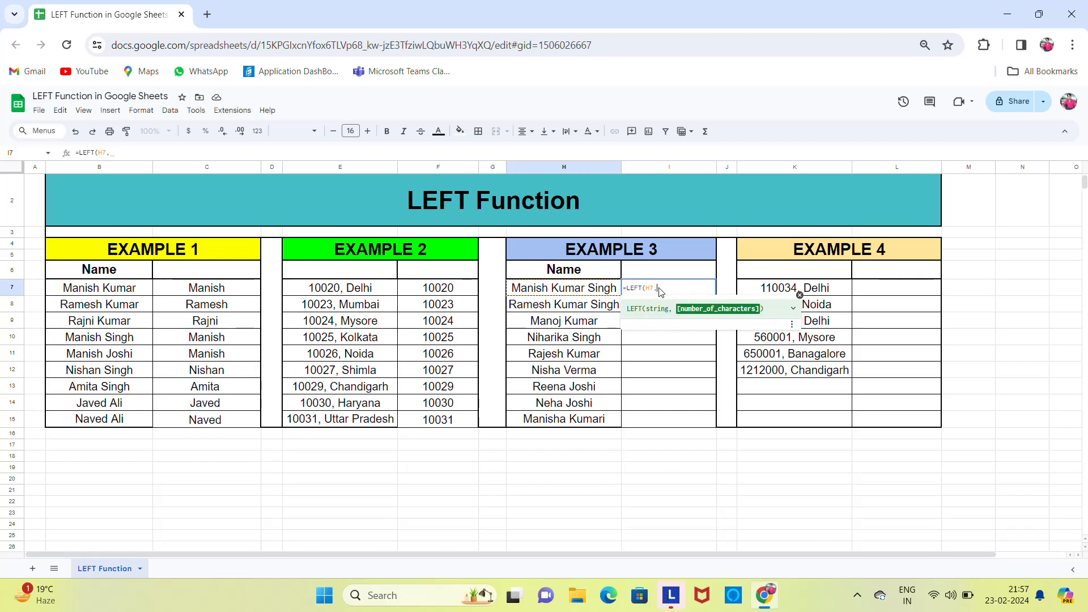
Complete I7's LEFT formula with FIND(" ",H7)-1 as the number of characters
{"action": "type", "text": "fin"}
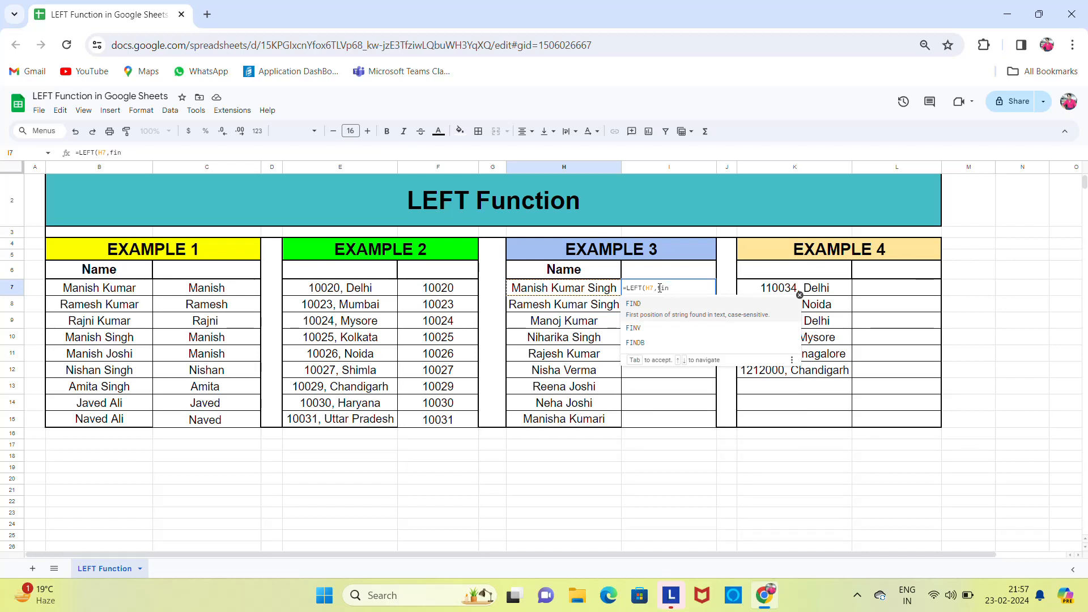
{"action": "key", "text": "Tab"}
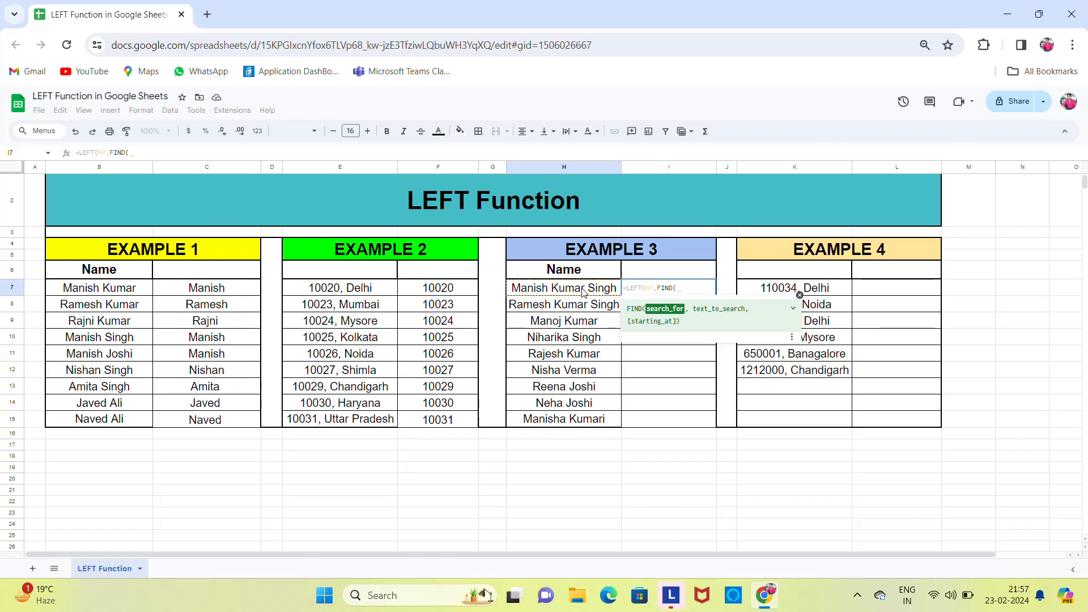
{"action": "type", "text": "\""}
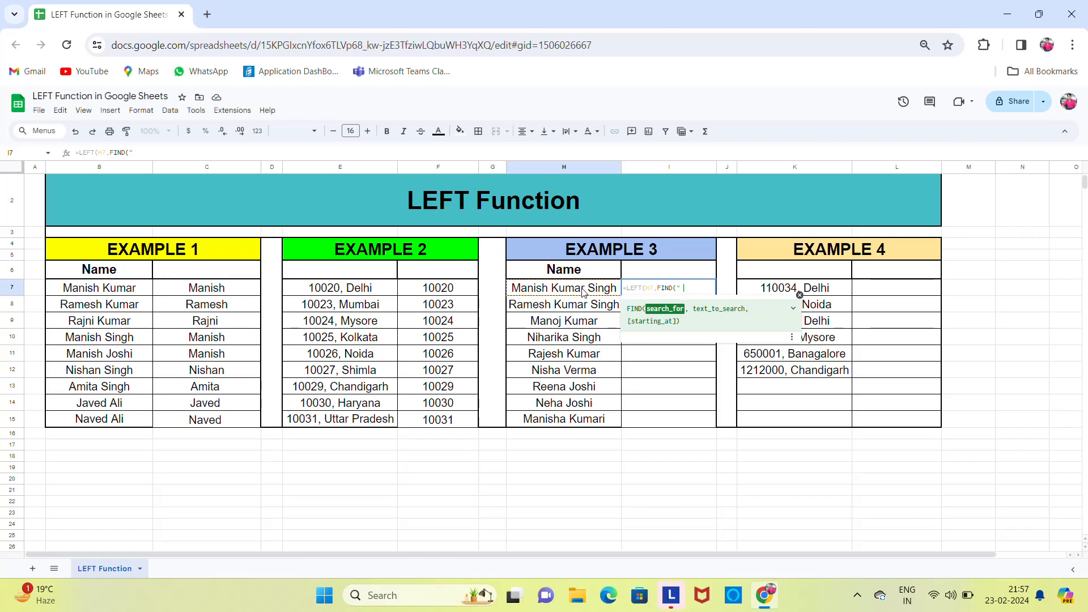
{"action": "type", "text": " \","}
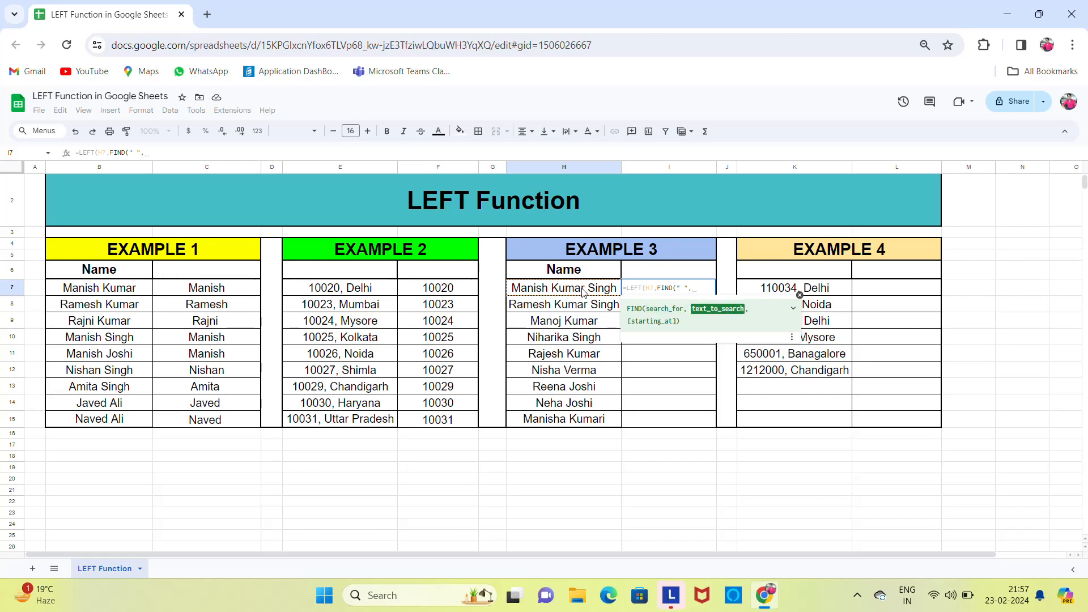
{"action": "left_click", "coordinate": [553, 295]}
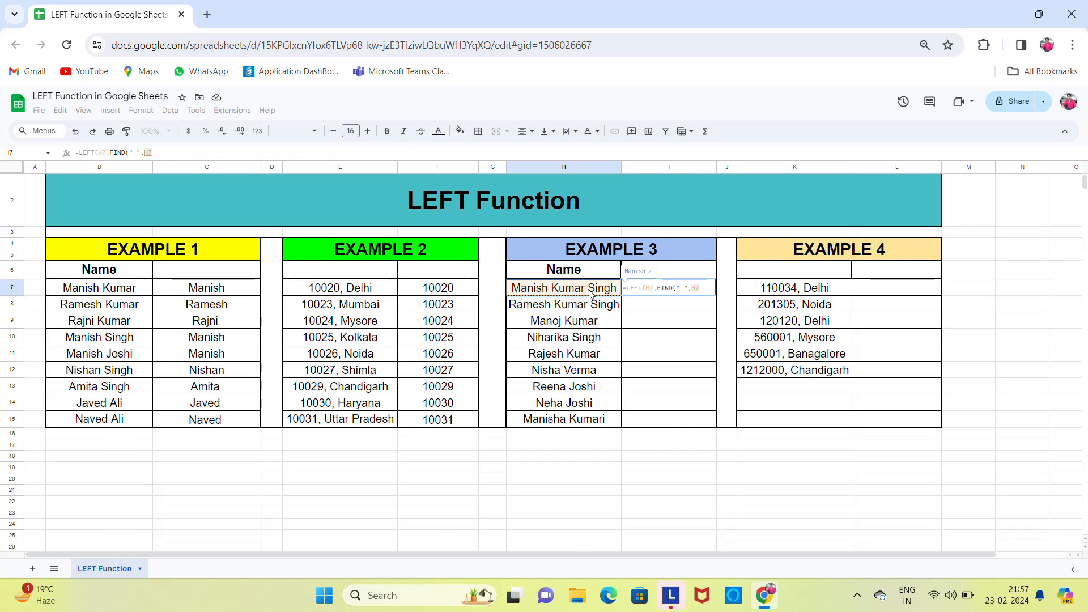
{"action": "type", "text": ")"}
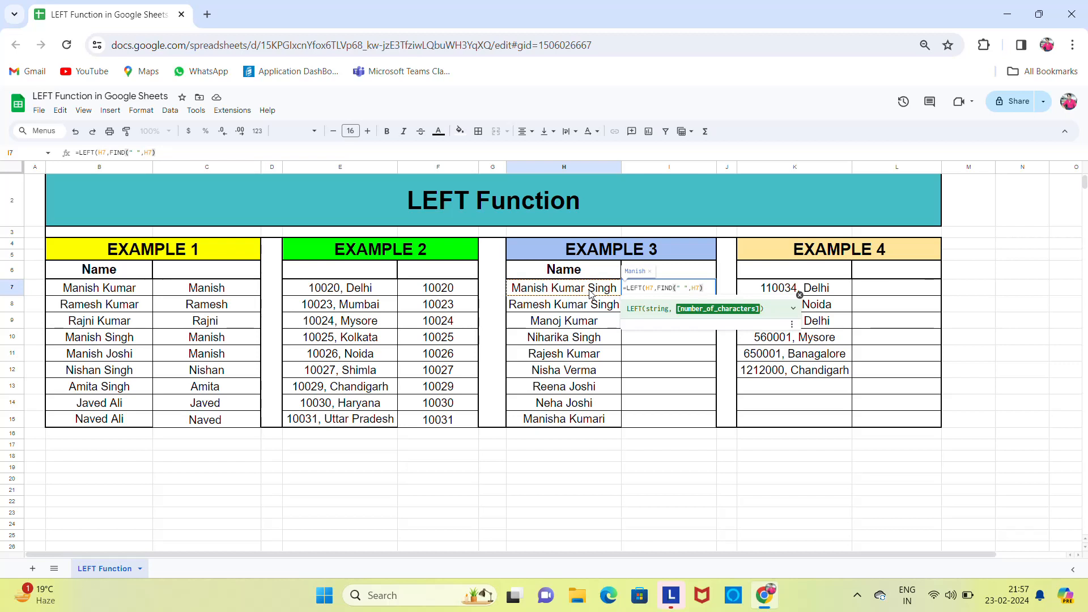
{"action": "type", "text": "-"}
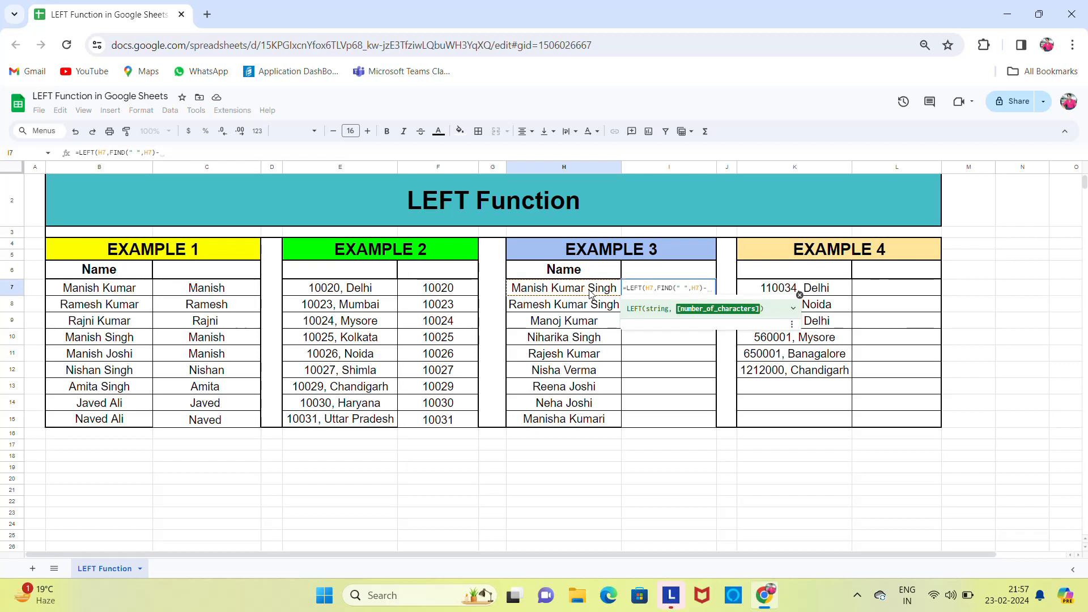
{"action": "type", "text": "1"}
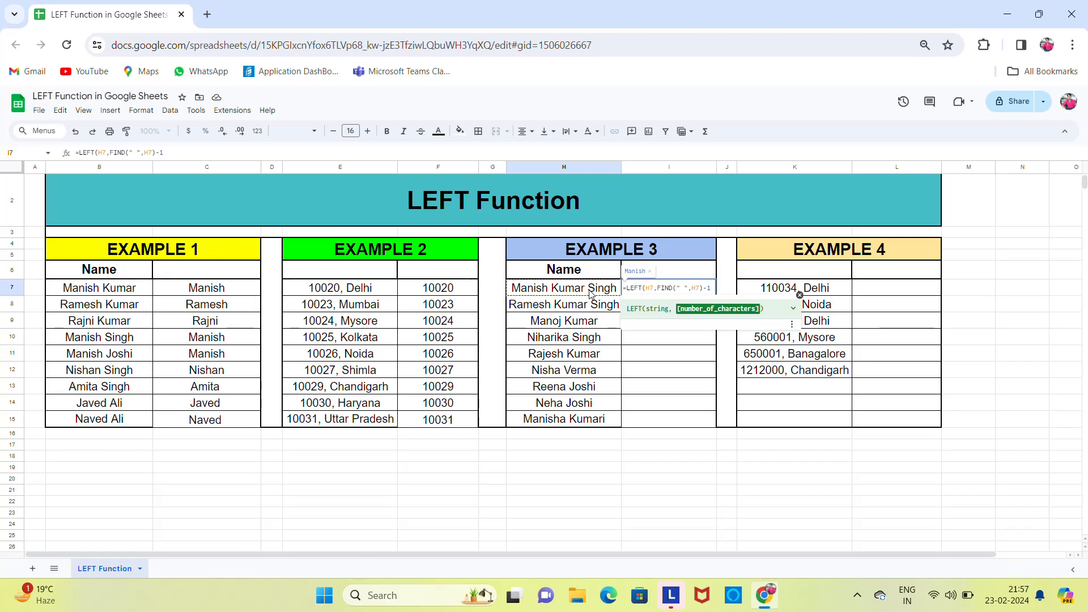
{"action": "type", "text": ")"}
{"action": "key", "text": "Return"}
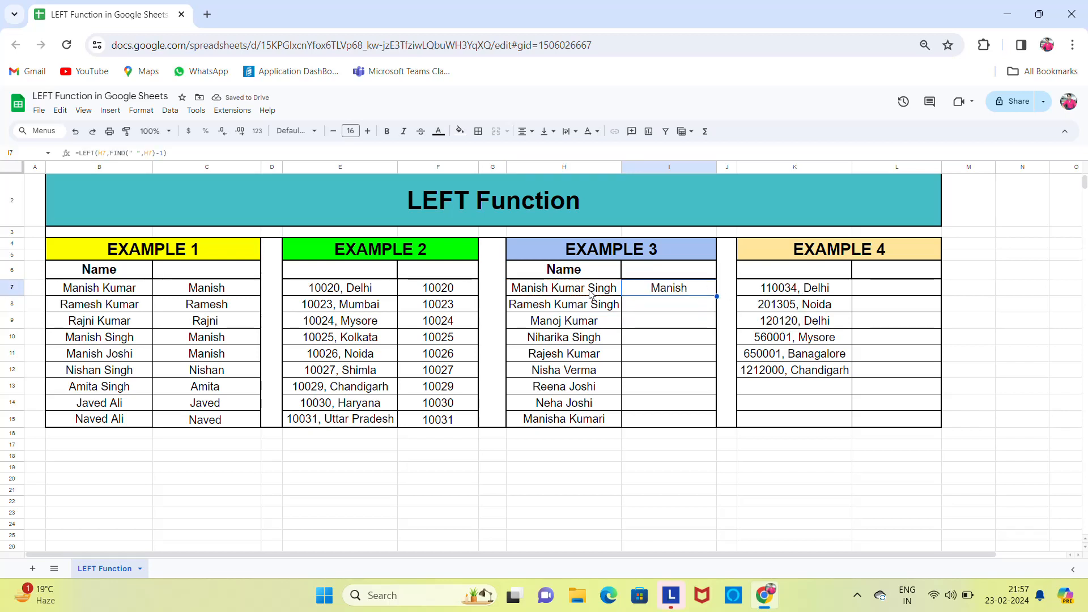
Copy the combined LEFT and FIND formula from I7 over the range I7:I15
{"action": "left_click", "coordinate": [590, 293]}
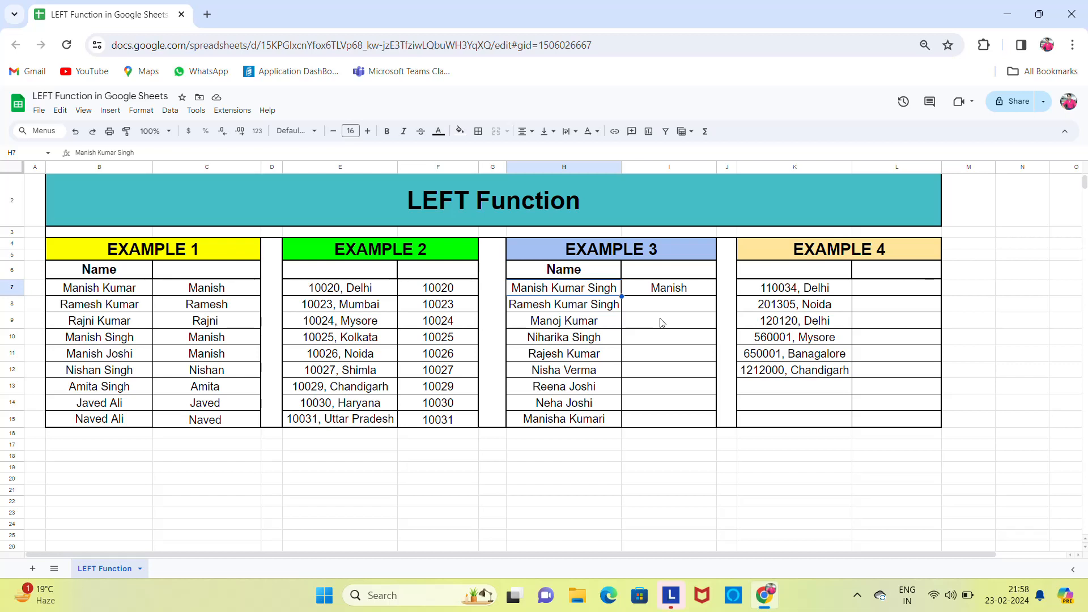
{"action": "key", "text": "ctrl+Down"}
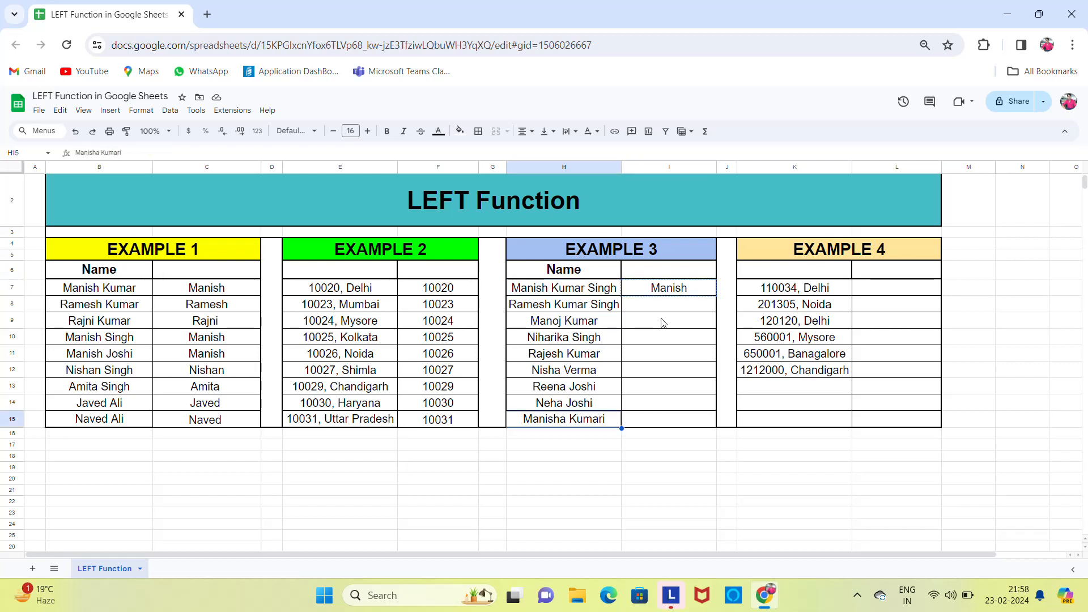
{"action": "key", "text": "Right"}
{"action": "key", "text": "ctrl+shift+Up"}
{"action": "type", "text": "Ramesh Manoj Niharika Rajesh Nisha Reena Neha Manisha"}
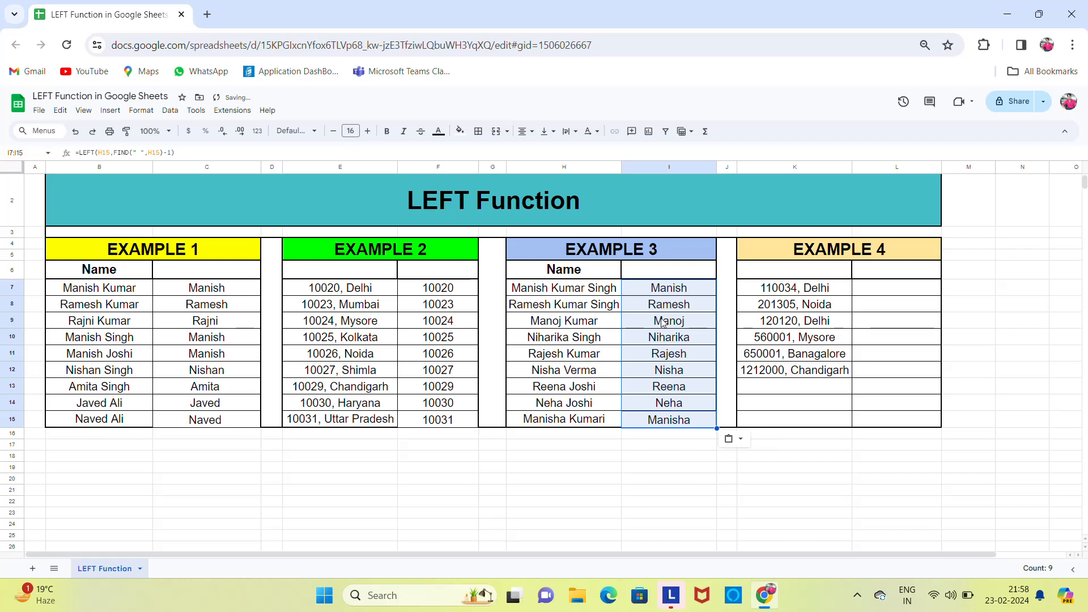
{"action": "key", "text": "Down"}
{"action": "key", "text": "Left"}
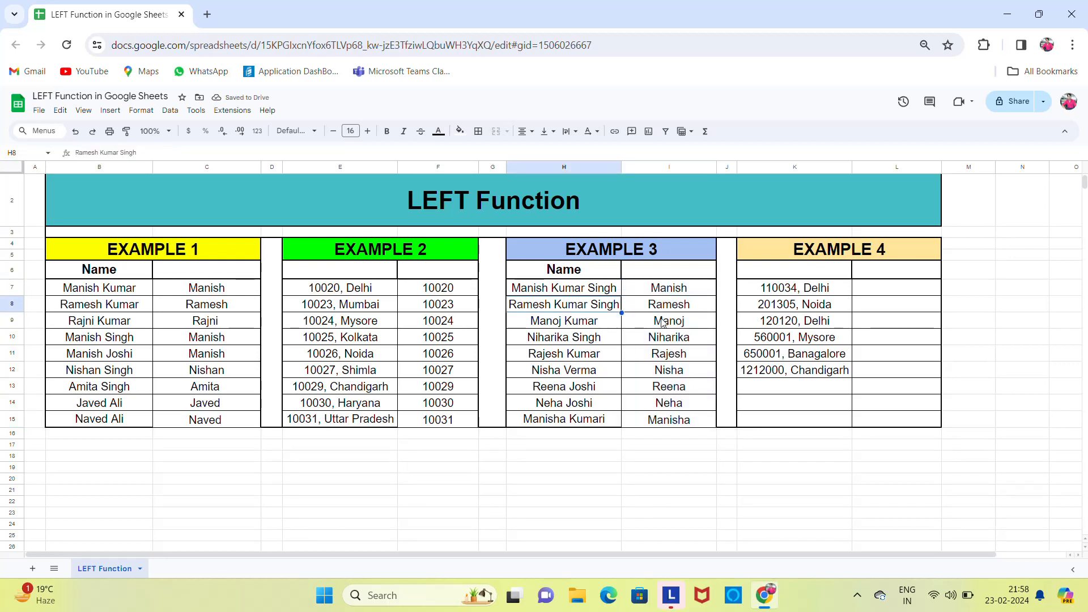
Compare the full names in Example 3's column H with the first names extracted beside them
{"action": "key", "text": "Down"}
{"action": "key", "text": "Down"}
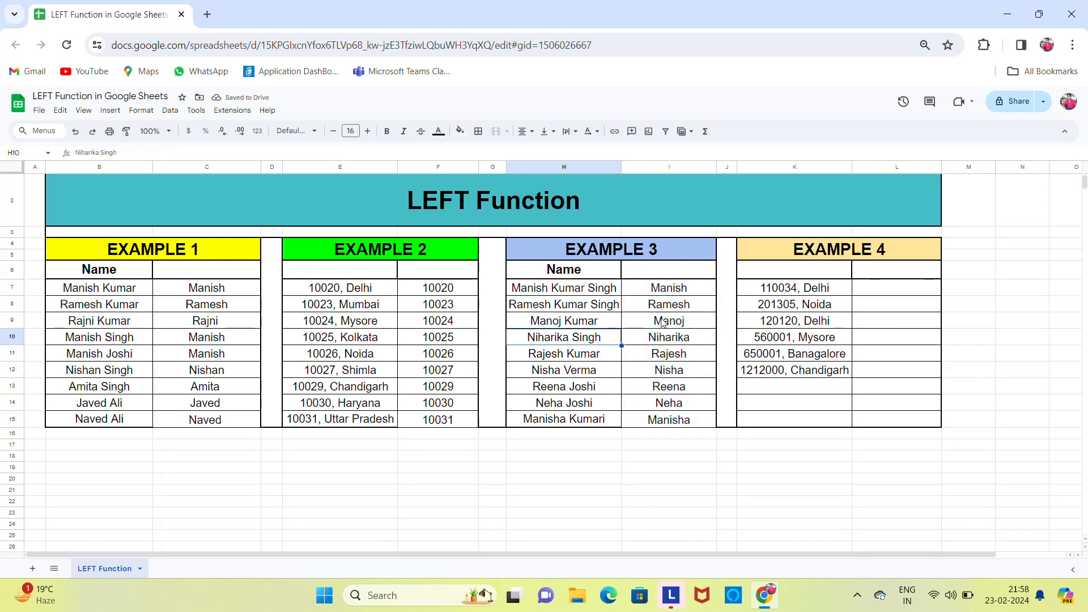
{"action": "key", "text": "Right"}
{"action": "key", "text": "Up"}
{"action": "key", "text": "Left"}
{"action": "key", "text": "Up"}
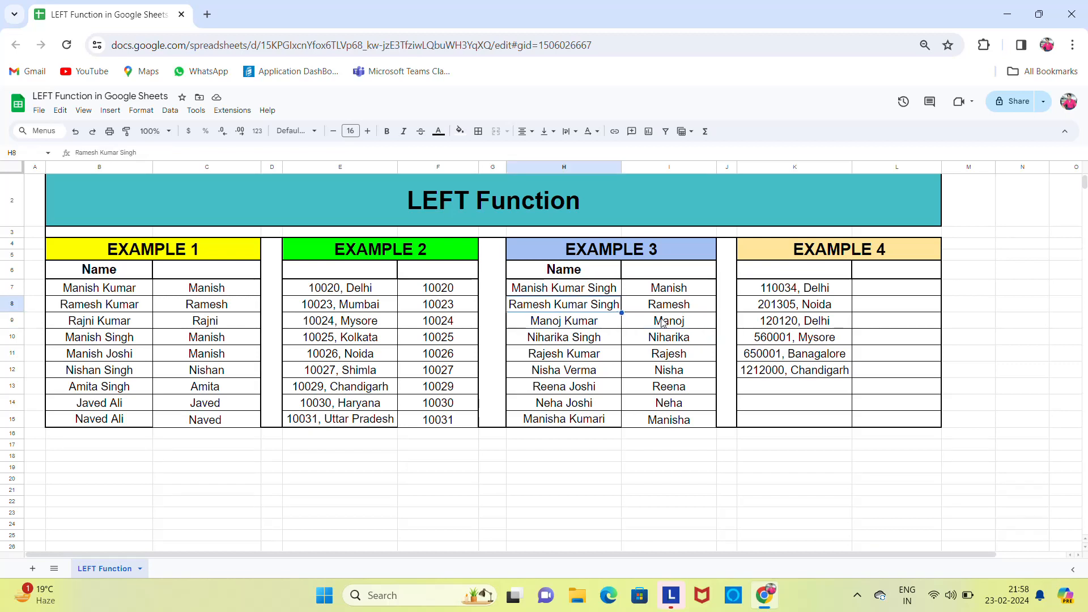
{"action": "key", "text": "Down"}
{"action": "key", "text": "Down"}
{"action": "key", "text": "Down"}
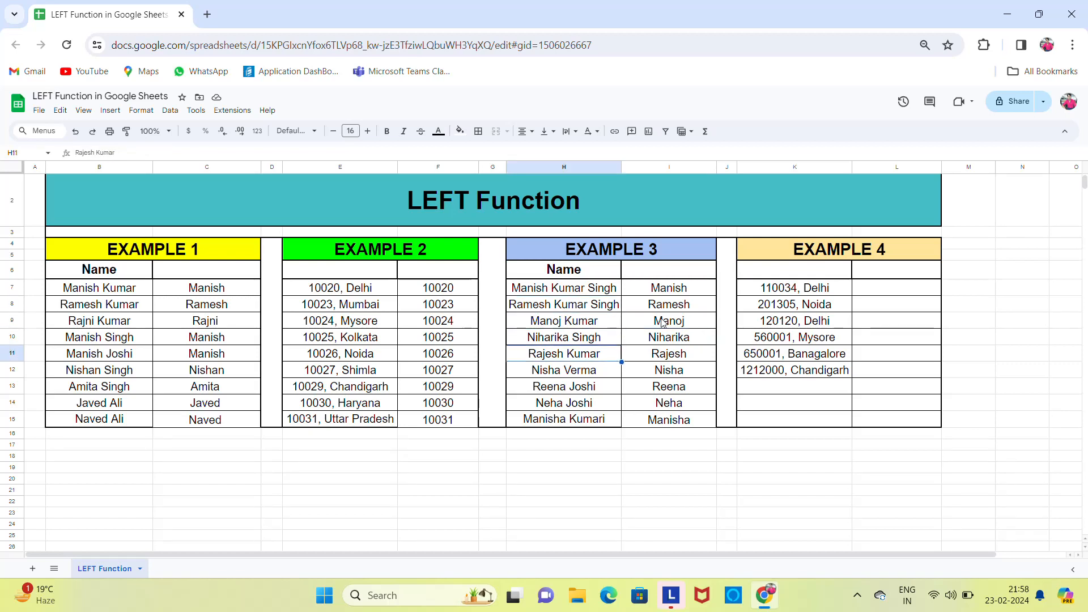
{"action": "key", "text": "Up"}
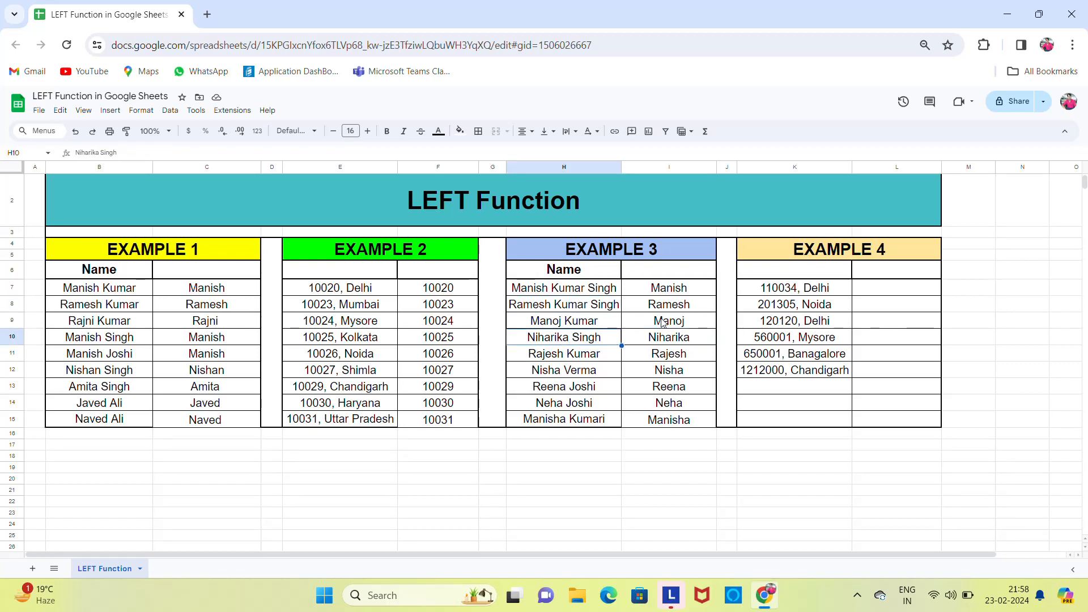
{"action": "key", "text": "Down"}
{"action": "key", "text": "Down"}
{"action": "key", "text": "Down"}
{"action": "key", "text": "Right"}
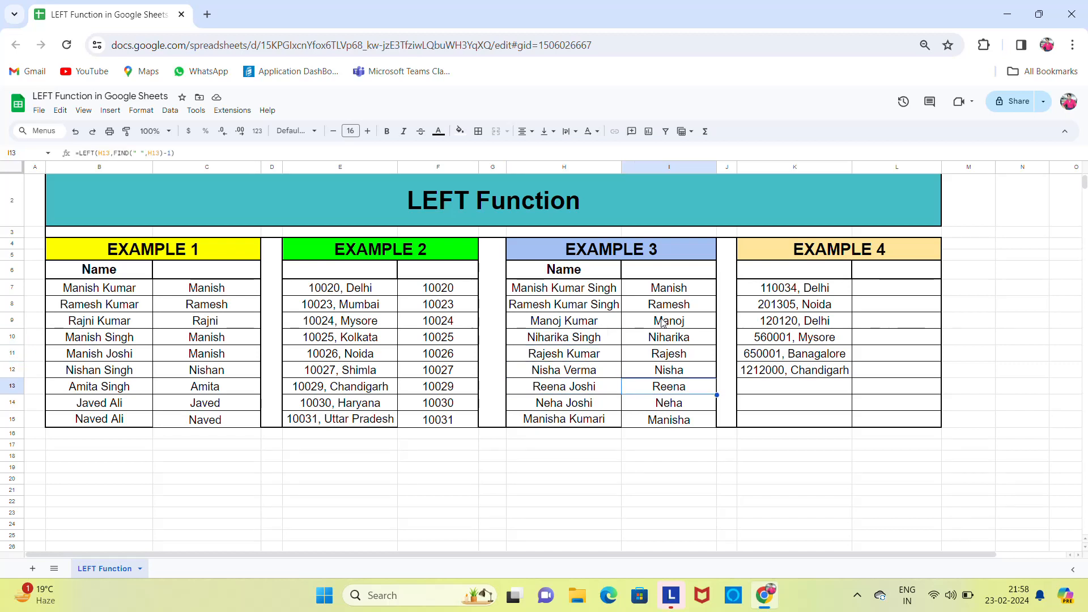
Review the combined LEFT and FIND formula in I7 against its source name in H7
{"action": "key", "text": "Up"}
{"action": "key", "text": "Up"}
{"action": "key", "text": "Up"}
{"action": "key", "text": "Up"}
{"action": "key", "text": "Up"}
{"action": "key", "text": "Up"}
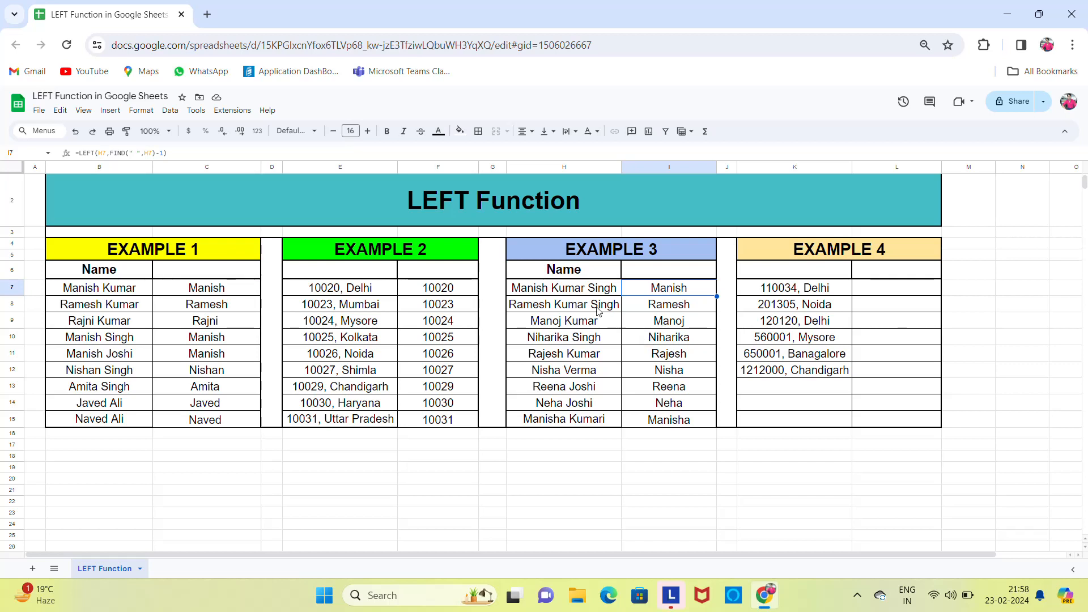
{"action": "left_click", "coordinate": [564, 293]}
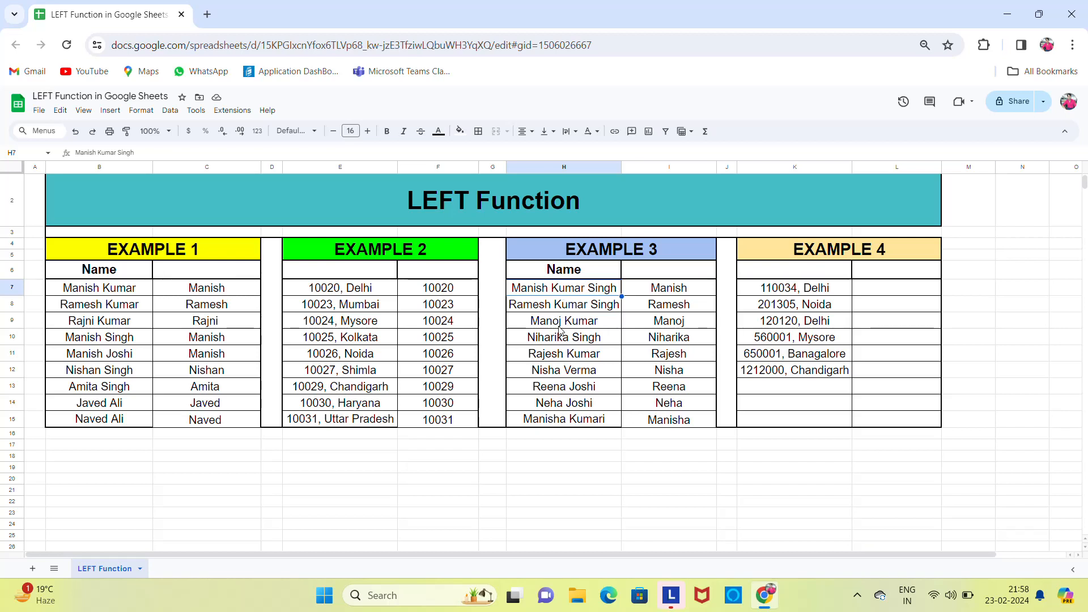
{"action": "left_click", "coordinate": [657, 294]}
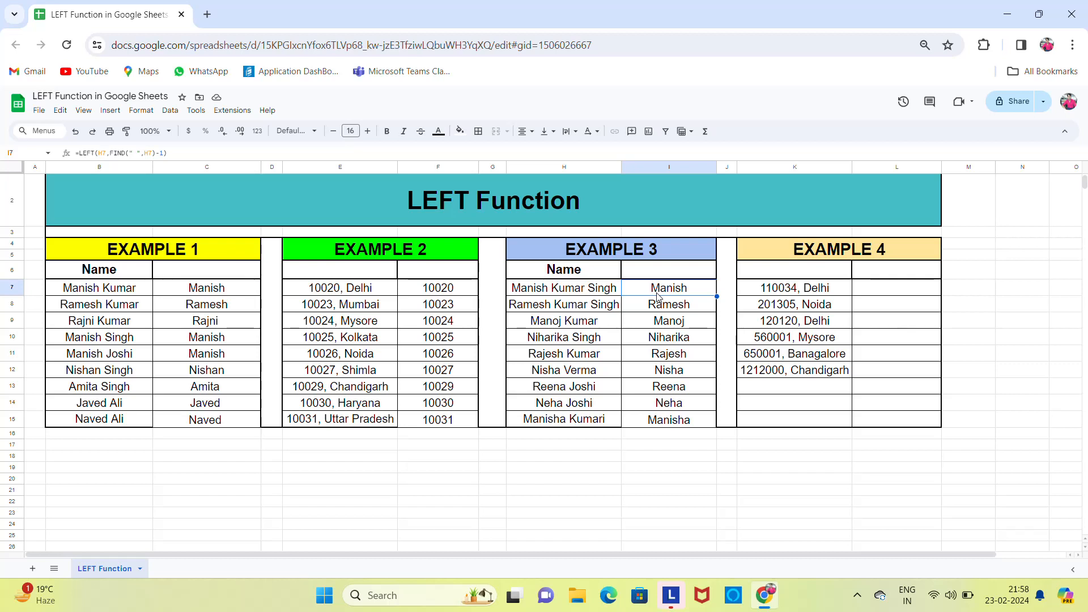
Start a LEFT formula in L7 with K7 as the string to extract from
{"action": "left_click", "coordinate": [884, 300]}
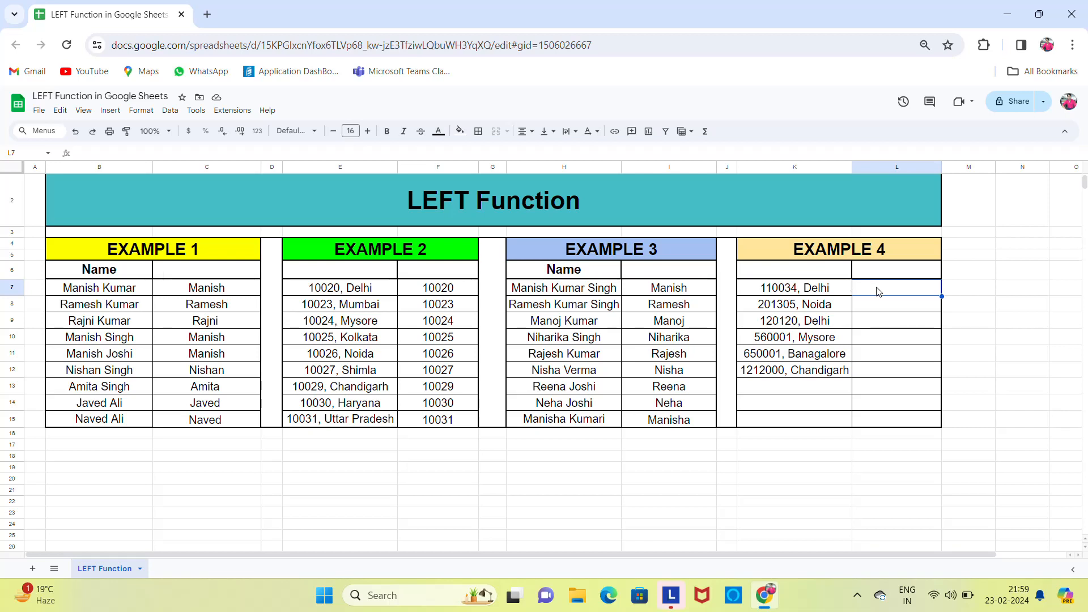
{"action": "type", "text": "=le"}
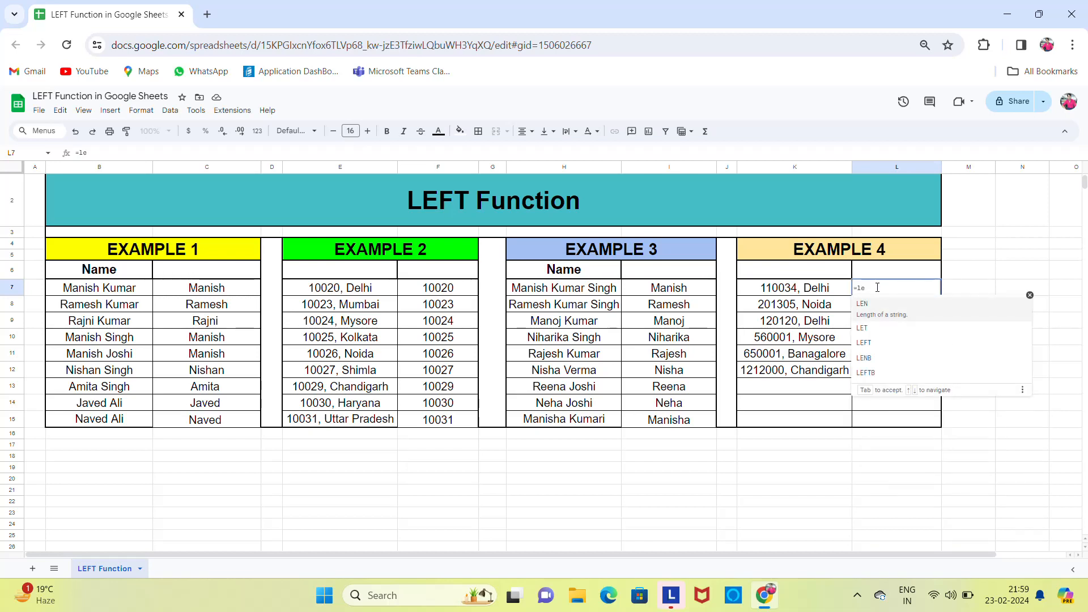
{"action": "key", "text": "Down"}
{"action": "key", "text": "Down"}
{"action": "key", "text": "Tab"}
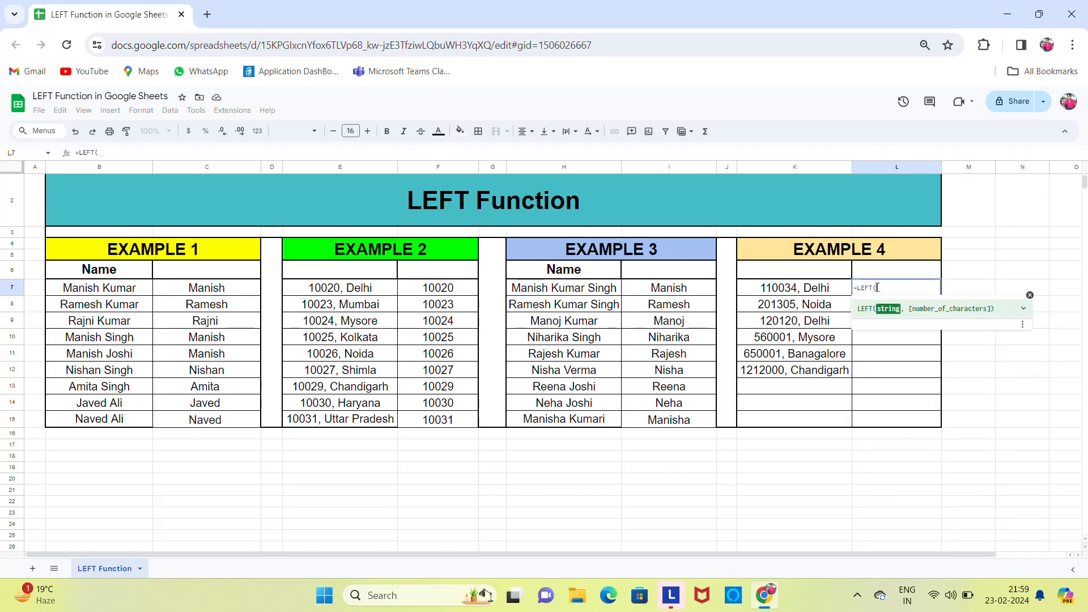
{"action": "left_click", "coordinate": [781, 294]}
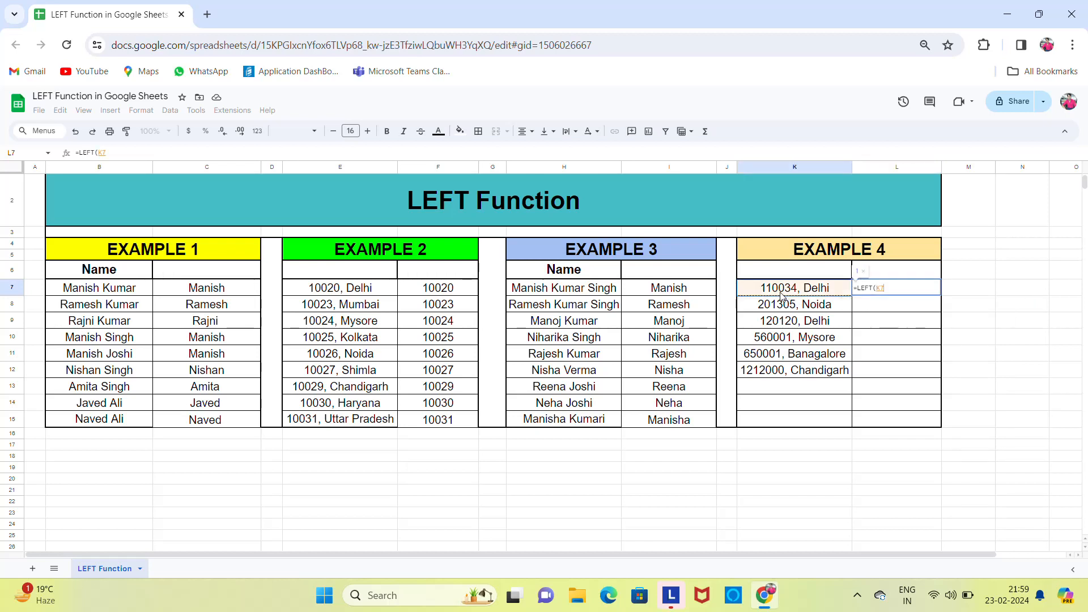
{"action": "type", "text": ","}
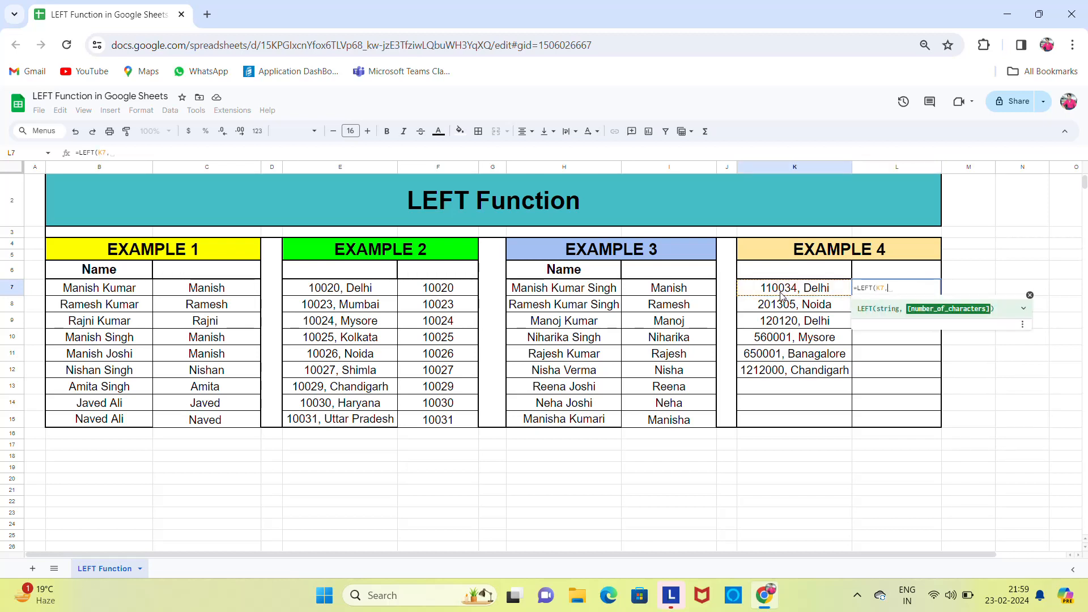
Complete L7's LEFT formula with FIND(" ",K7)-1 as the number of characters
{"action": "type", "text": "FIND("}
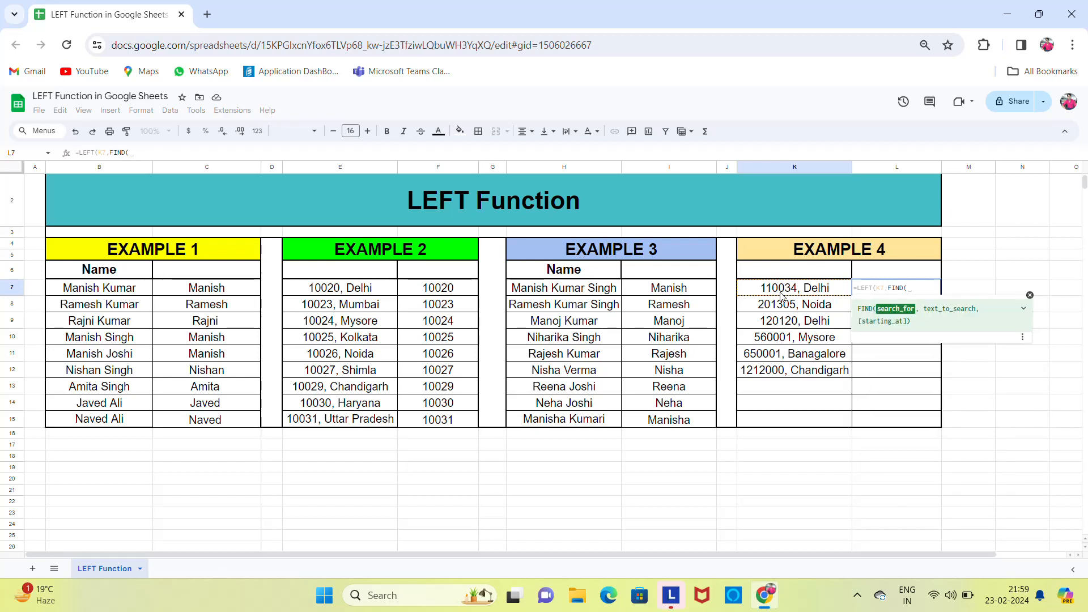
{"action": "type", "text": "\" \""}
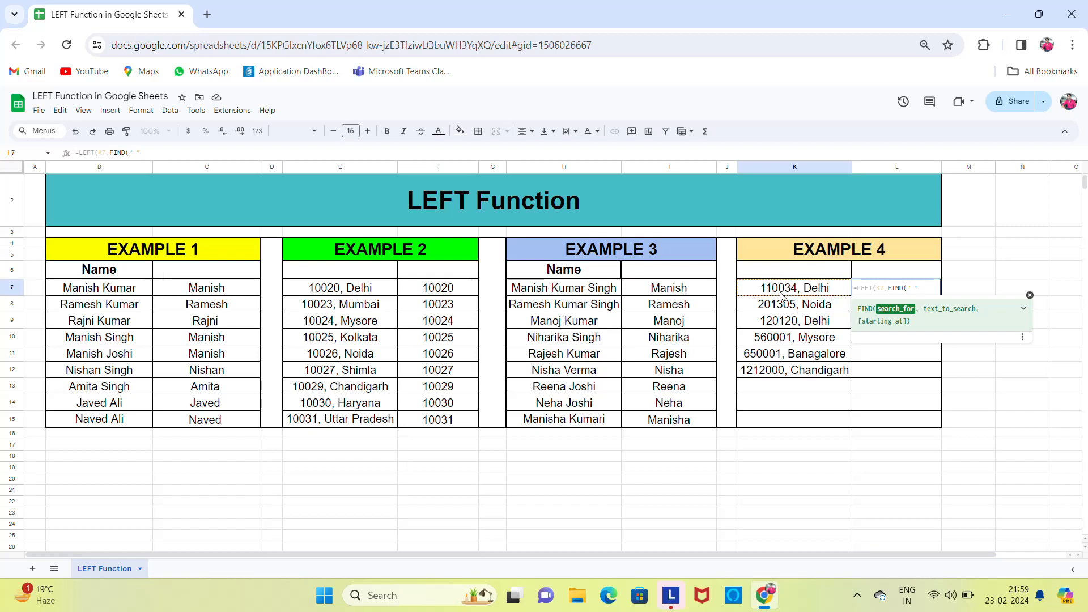
{"action": "type", "text": ","}
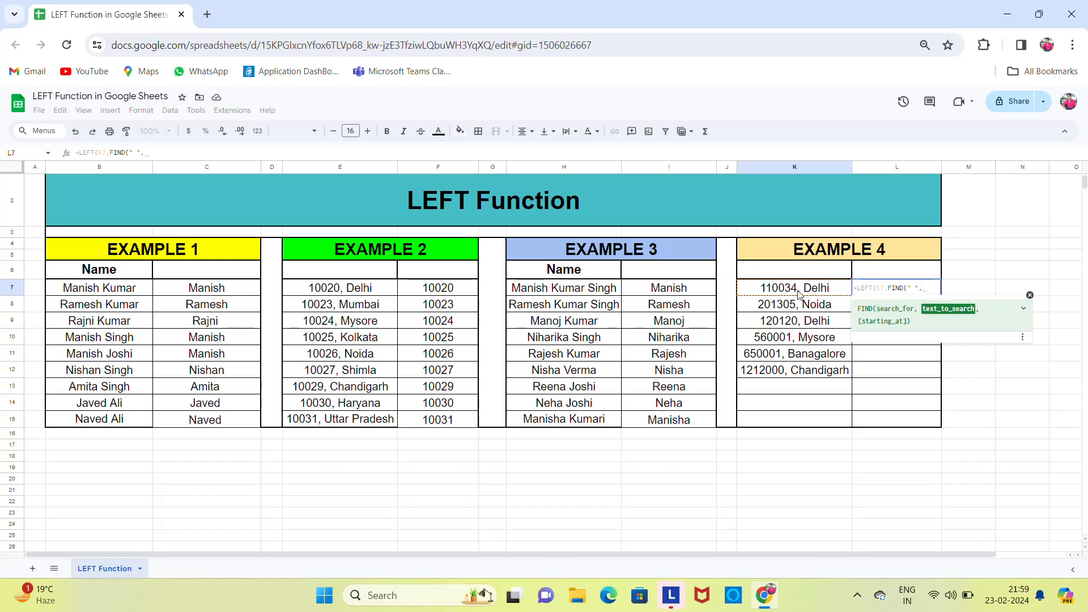
{"action": "left_click", "coordinate": [799, 293]}
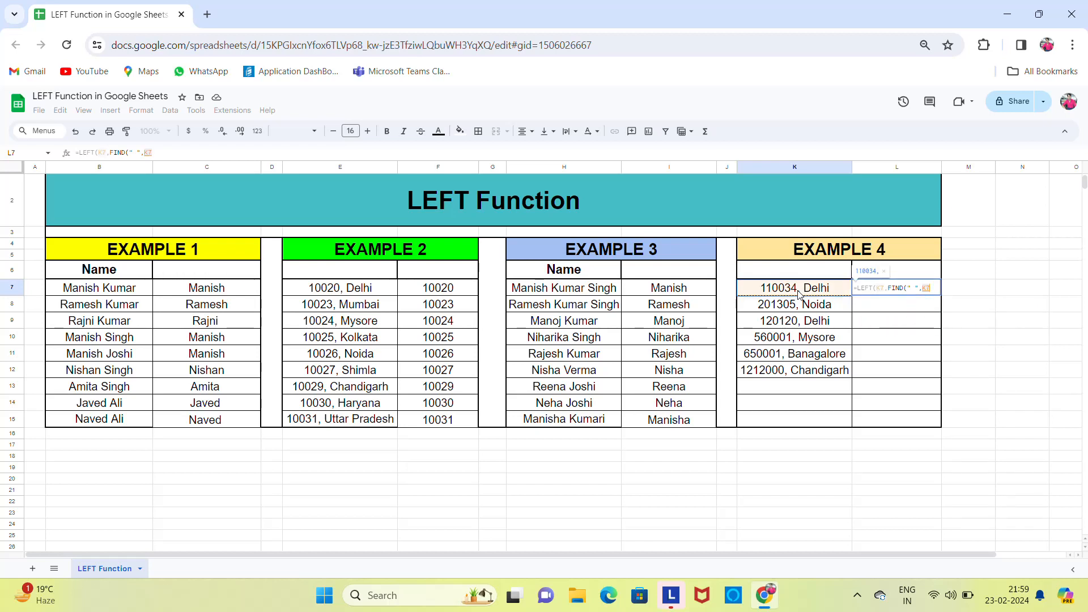
{"action": "type", "text": ")"}
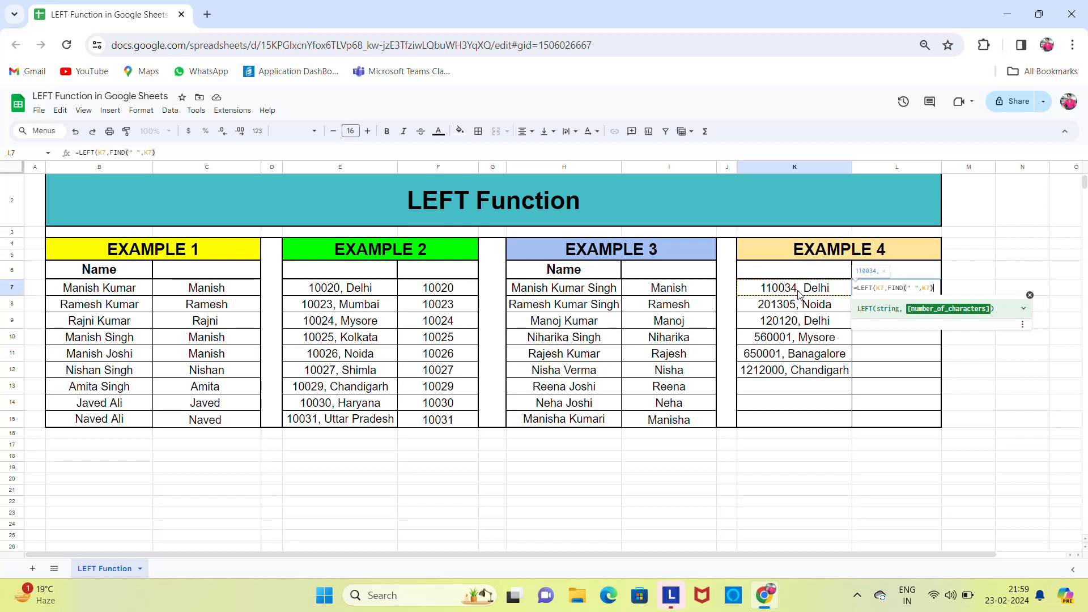
{"action": "type", "text": "-"}
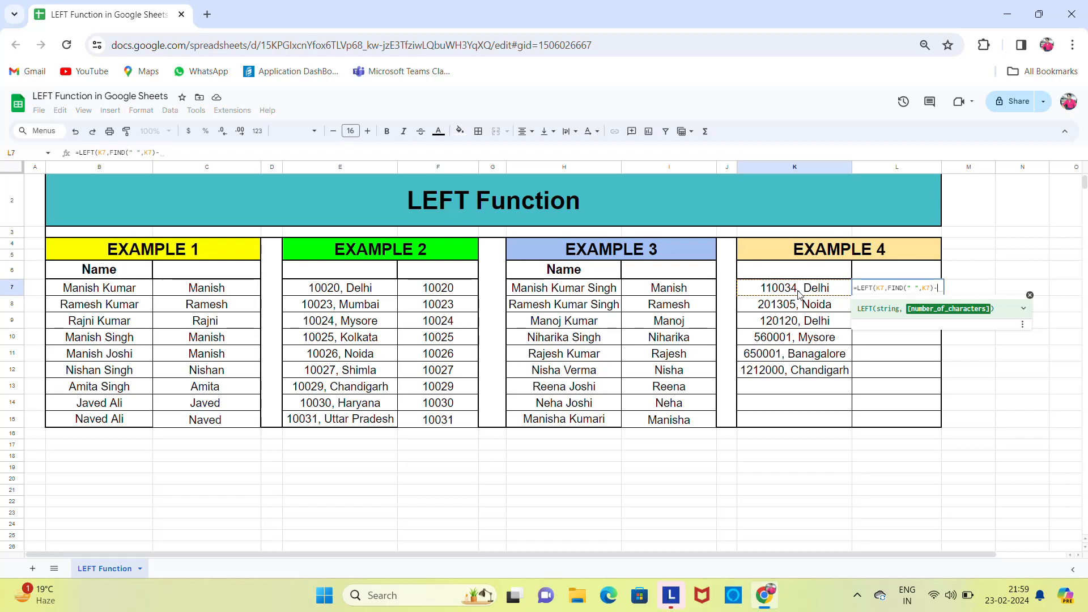
{"action": "type", "text": "1"}
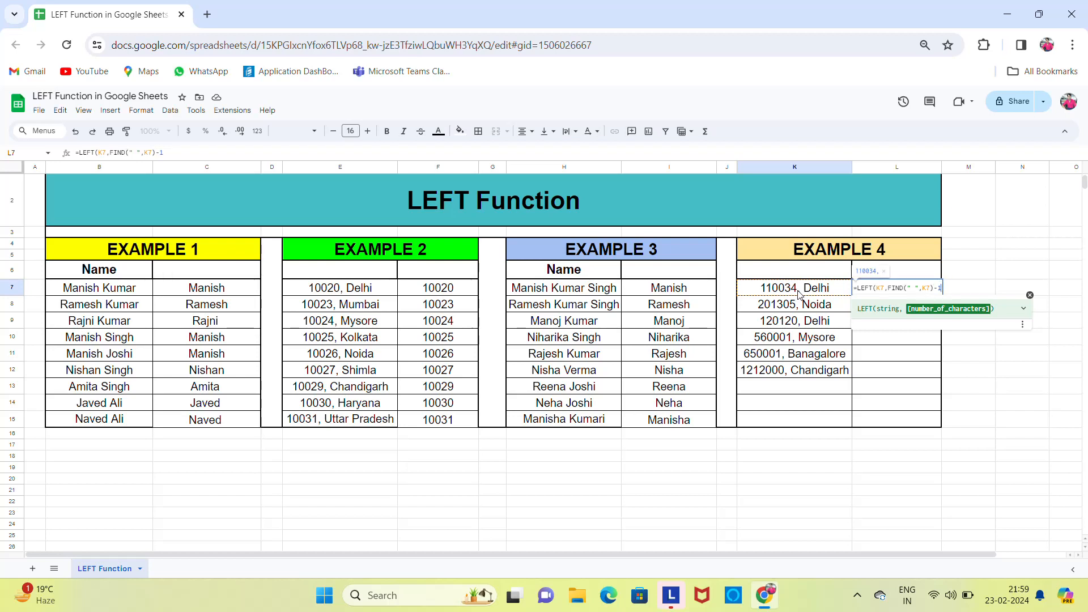
{"action": "type", "text": ")"}
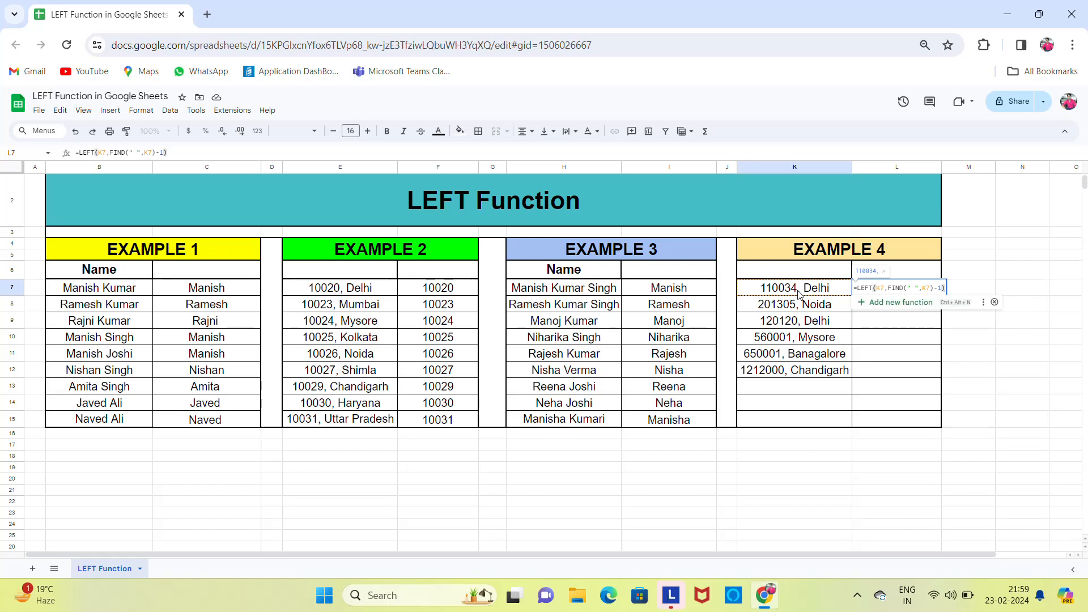
{"action": "key", "text": "Return"}
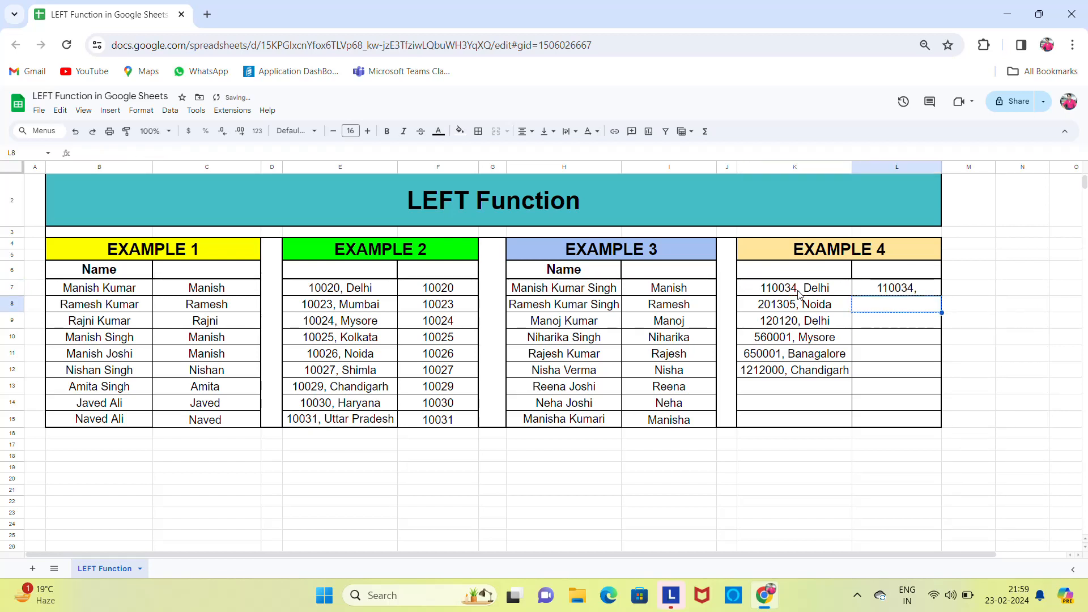
Copy the combined LEFT and FIND formula from L7 down through L12
{"action": "key", "text": "Left"}
{"action": "key", "text": "Up"}
{"action": "key", "text": "Right"}
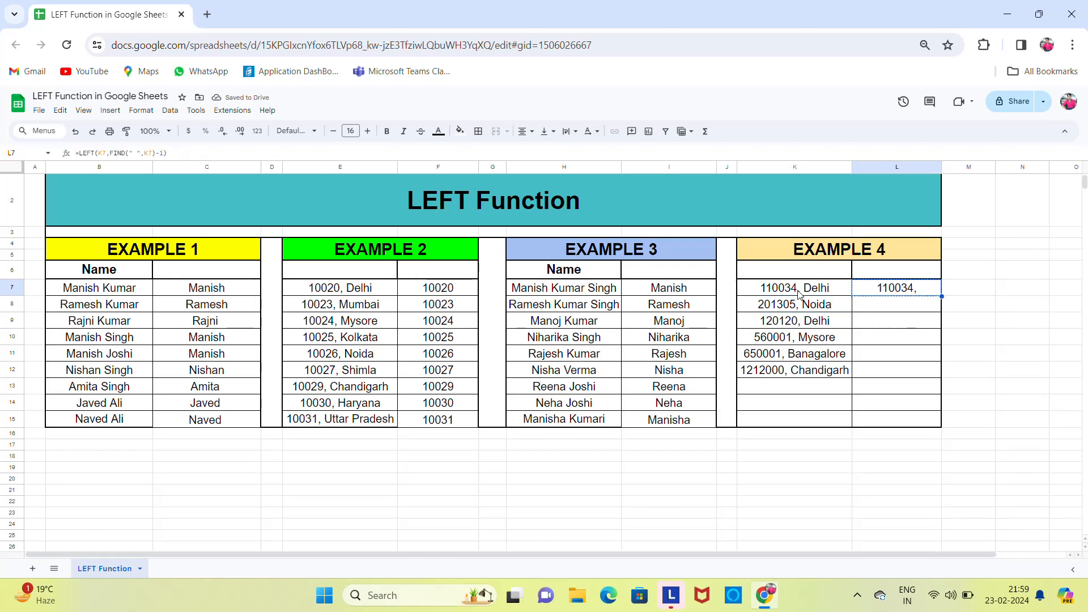
{"action": "key", "text": "Left"}
{"action": "key", "text": "Down"}
{"action": "key", "text": "Down"}
{"action": "key", "text": "Down"}
{"action": "key", "text": "Down"}
{"action": "key", "text": "Down"}
{"action": "key", "text": "Down"}
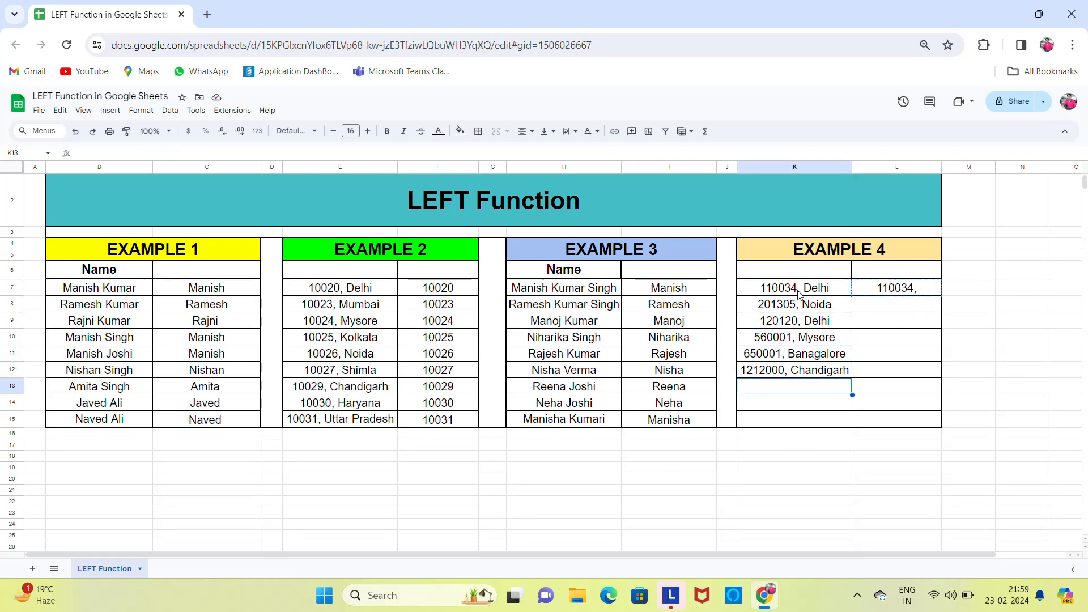
{"action": "key", "text": "Right"}
{"action": "key", "text": "Up"}
{"action": "key", "text": "ctrl+shift+Up"}
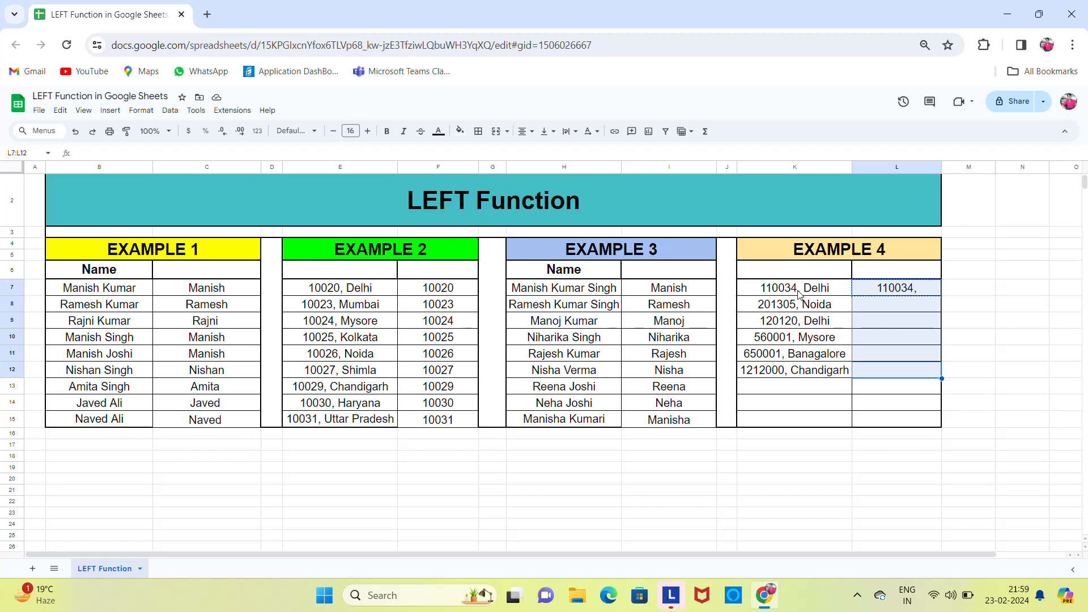
{"action": "key", "text": "ctrl+d"}
Inspect the FIND arguments inside L7's formula, leaving the formula as it is
{"action": "key", "text": "Up"}
{"action": "key", "text": "Up"}
{"action": "key", "text": "Up"}
{"action": "key", "text": "Up"}
{"action": "key", "text": "Up"}
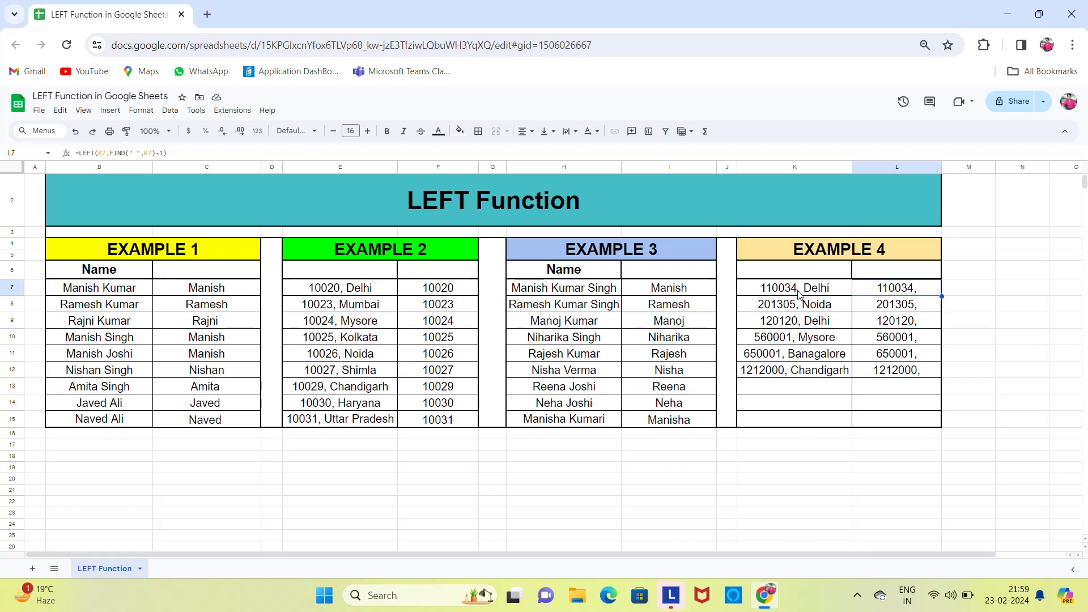
{"action": "key", "text": "F2"}
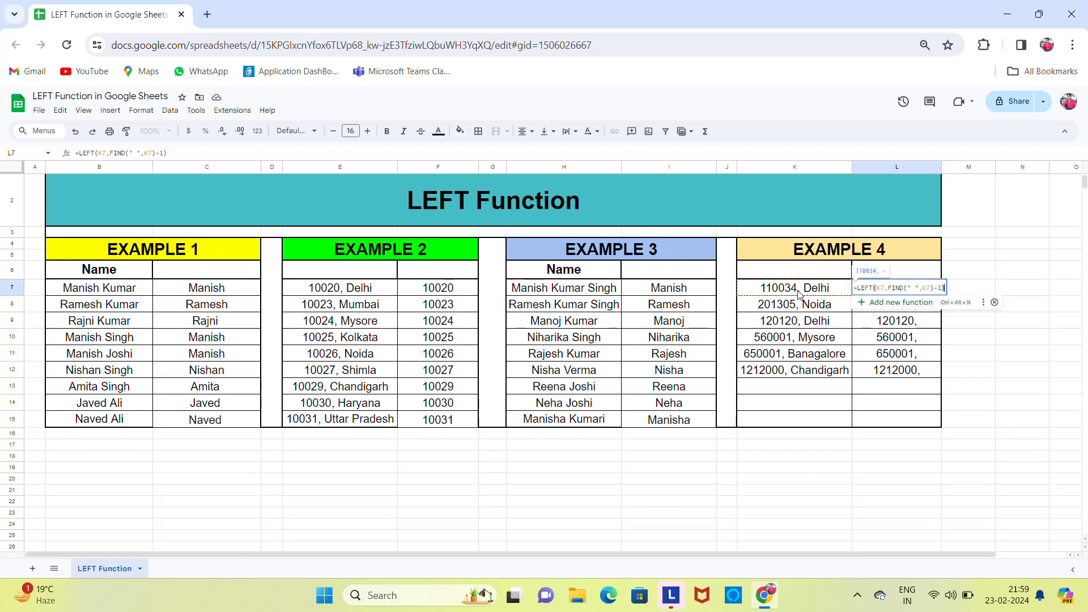
{"action": "key", "text": "Left"}
{"action": "key", "text": "Left"}
{"action": "key", "text": "Left"}
{"action": "key", "text": "Left"}
{"action": "key", "text": "Left"}
{"action": "key", "text": "Left"}
{"action": "key", "text": "Left"}
{"action": "key", "text": "Left"}
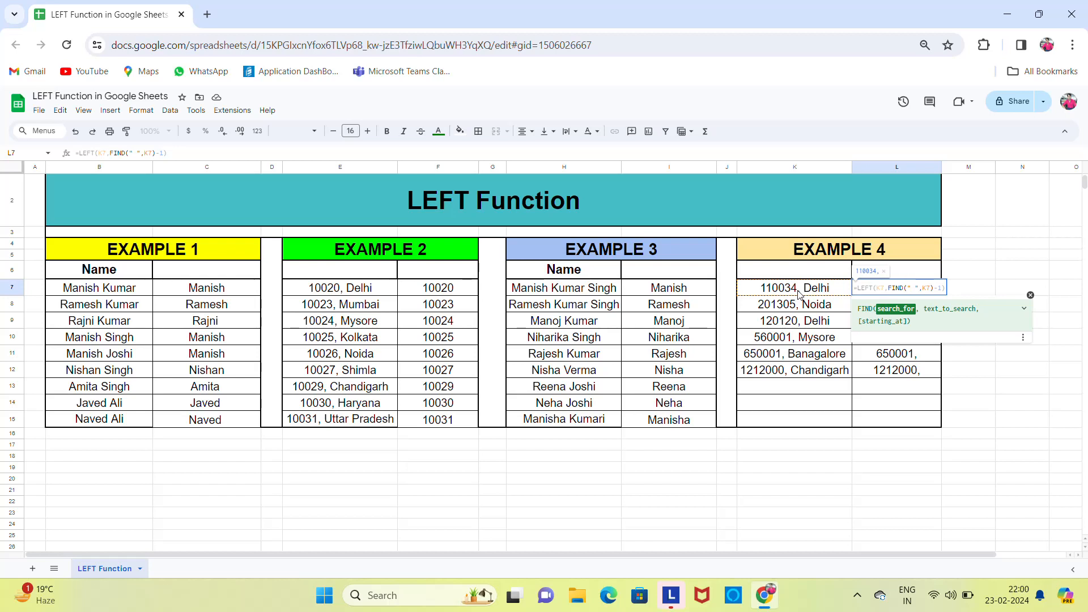
{"action": "key", "text": "Escape"}
Remove the comma between the code and the city in K7 so it reads 110034 Delhi
{"action": "key", "text": "Left"}
{"action": "key", "text": "F2"}
{"action": "key", "text": "Left"}
{"action": "key", "text": "Left"}
{"action": "key", "text": "Left"}
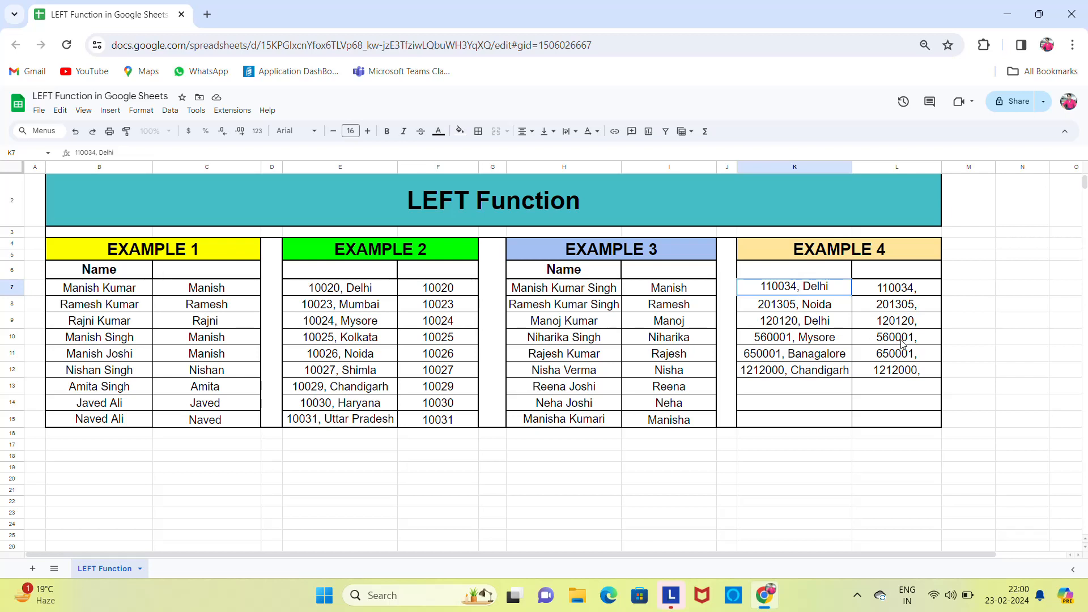
{"action": "key", "text": "Left"}
{"action": "key", "text": "Delete"}
{"action": "key", "text": "Return"}
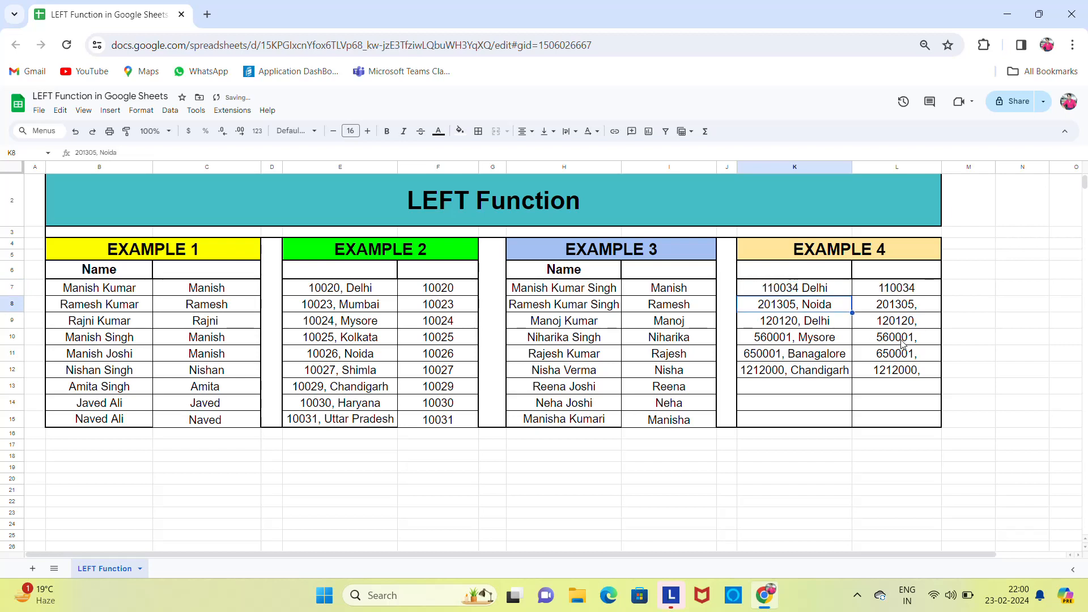
Remove the comma after the code in K8 so the entry reads 201305 Noida
{"action": "key", "text": "F2"}
{"action": "key", "text": "Left"}
{"action": "key", "text": "Left"}
{"action": "key", "text": "Left"}
{"action": "key", "text": "Left"}
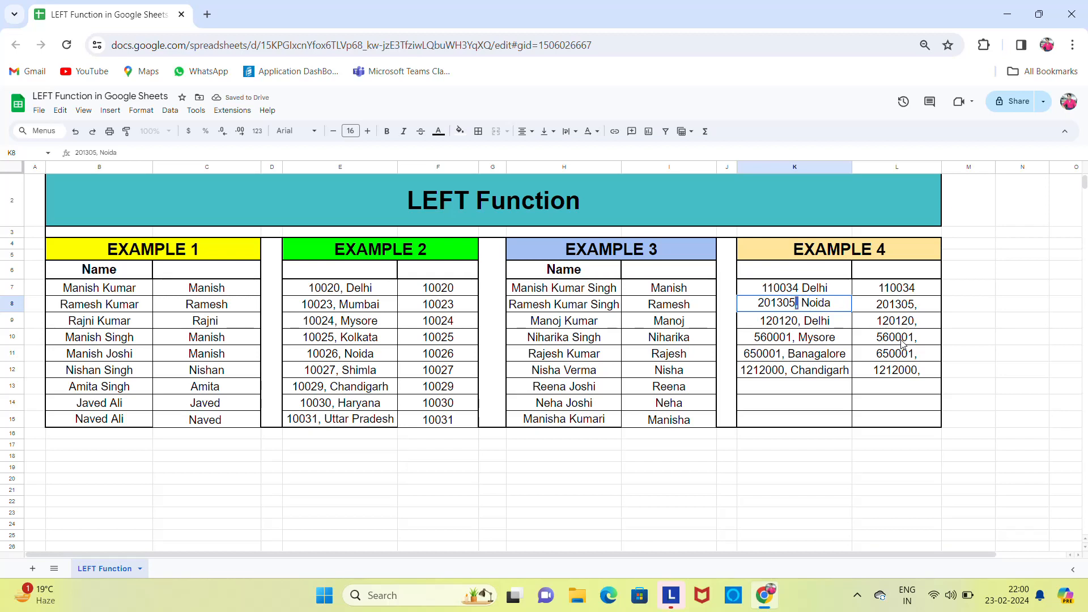
{"action": "key", "text": "Delete"}
{"action": "key", "text": "Return"}
Remove the comma after the code in K9 so the entry reads 120120 Delhi
{"action": "key", "text": "F2"}
{"action": "key", "text": "Left"}
{"action": "key", "text": "Left"}
{"action": "key", "text": "Left"}
{"action": "key", "text": "Left"}
{"action": "key", "text": "Left"}
{"action": "key", "text": "Left"}
{"action": "key", "text": "Left"}
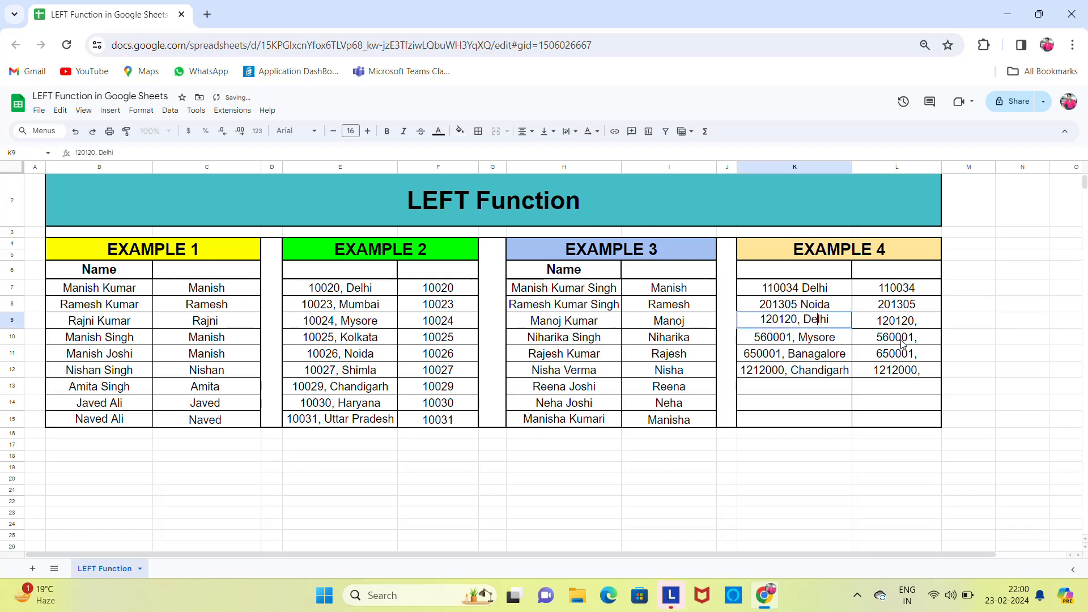
{"action": "key", "text": "Delete"}
{"action": "key", "text": "Return"}
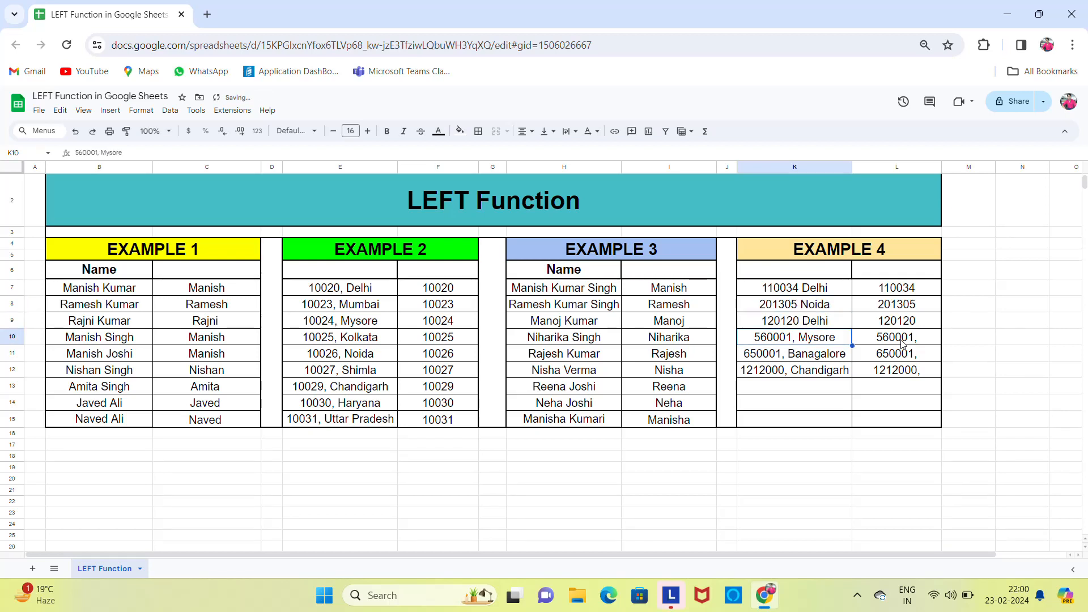
Remove the comma after the code in K10 so the entry reads 560001 Mysore
{"action": "key", "text": "F2"}
{"action": "key", "text": "Left"}
{"action": "key", "text": "Left"}
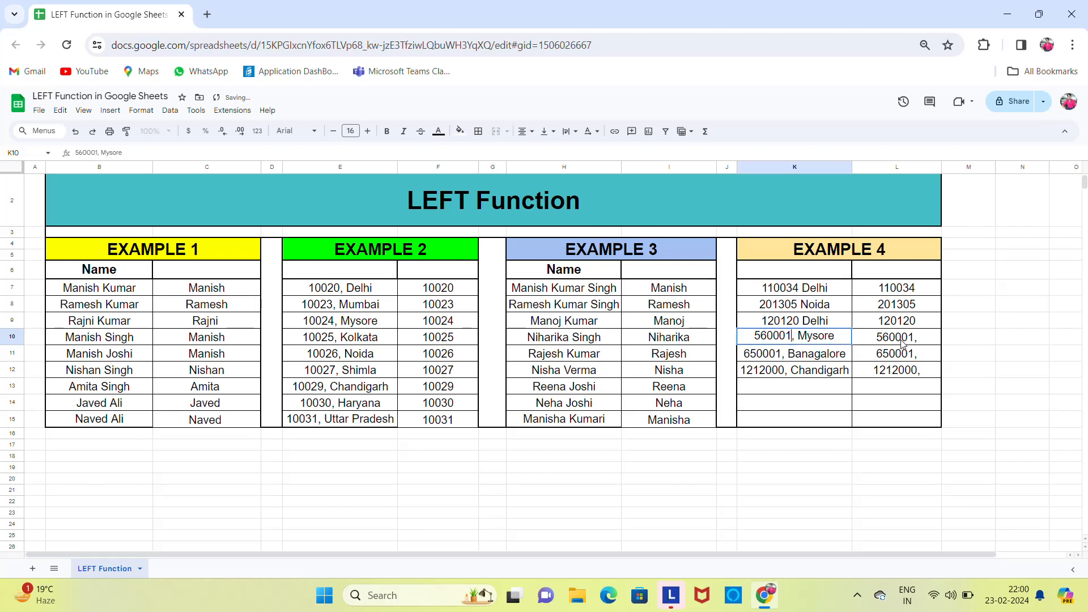
{"action": "key", "text": "Delete"}
{"action": "key", "text": "Return"}
Remove the comma between the code and the city in K11 so it reads 650001 Banagalore
{"action": "key", "text": "F2"}
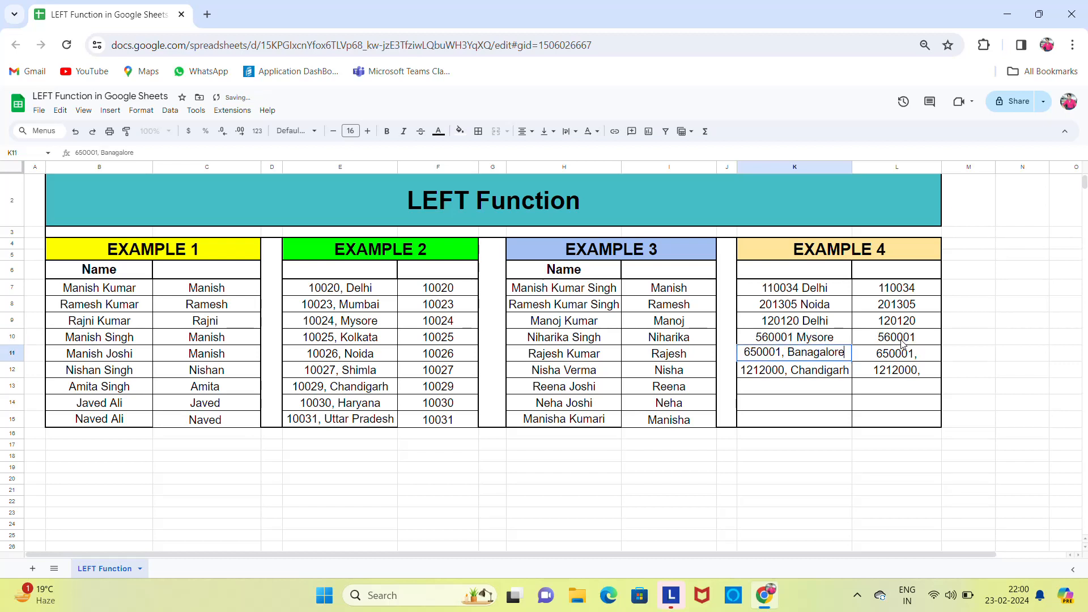
{"action": "key", "text": "Left"}
{"action": "key", "text": "Left"}
{"action": "key", "text": "Left"}
{"action": "key", "text": "Left"}
{"action": "key", "text": "Left"}
{"action": "key", "text": "Left"}
{"action": "key", "text": "Left"}
{"action": "key", "text": "Left"}
{"action": "key", "text": "shift+Left"}
{"action": "key", "text": "Delete"}
{"action": "key", "text": "Return"}
Remove the comma after the code in K12 so the entry reads 1212000 Chandigarh
{"action": "key", "text": "F2"}
{"action": "key", "text": "Left"}
{"action": "key", "text": "Left"}
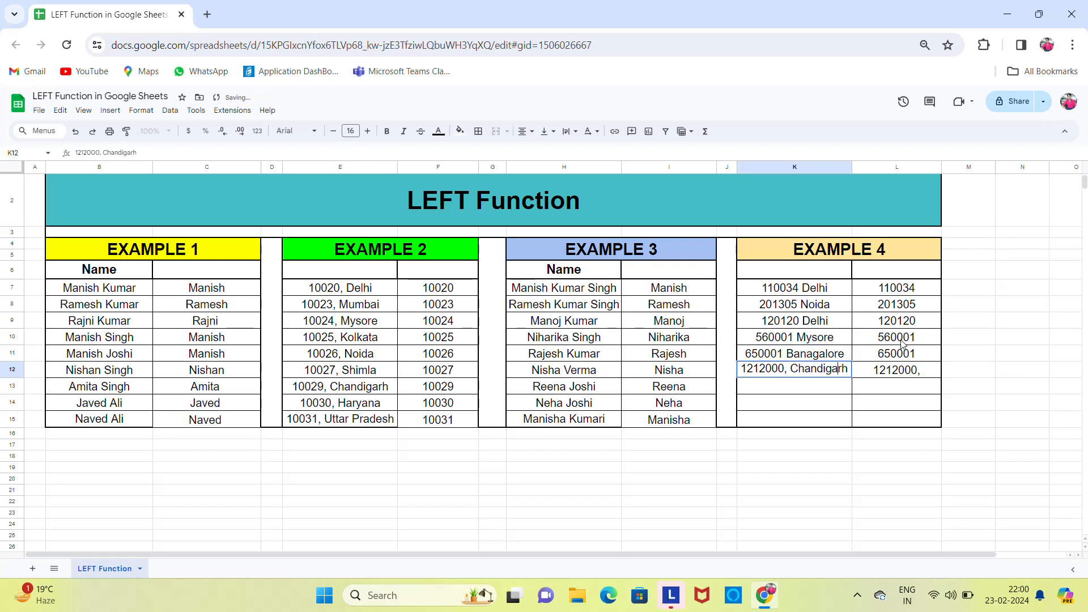
{"action": "key", "text": "Left"}
{"action": "key", "text": "Left"}
{"action": "key", "text": "Left"}
{"action": "key", "text": "Left"}
{"action": "key", "text": "Left"}
{"action": "key", "text": "Left"}
{"action": "key", "text": "Left"}
{"action": "key", "text": "Left"}
{"action": "key", "text": "shift+Left"}
{"action": "key", "text": "Delete"}
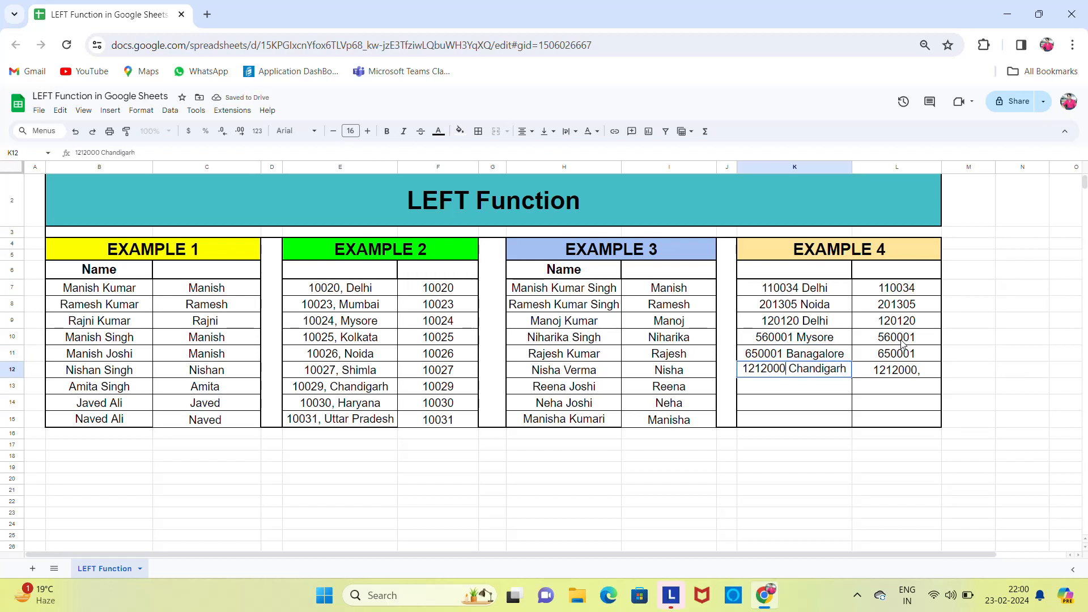
{"action": "key", "text": "Return"}
Inspect the search text argument of FIND inside the LEFT formula in L7, then leave the formula without editing it
{"action": "key", "text": "Up"}
{"action": "key", "text": "Up"}
{"action": "key", "text": "Up"}
{"action": "key", "text": "Up"}
{"action": "key", "text": "Up"}
{"action": "key", "text": "Up"}
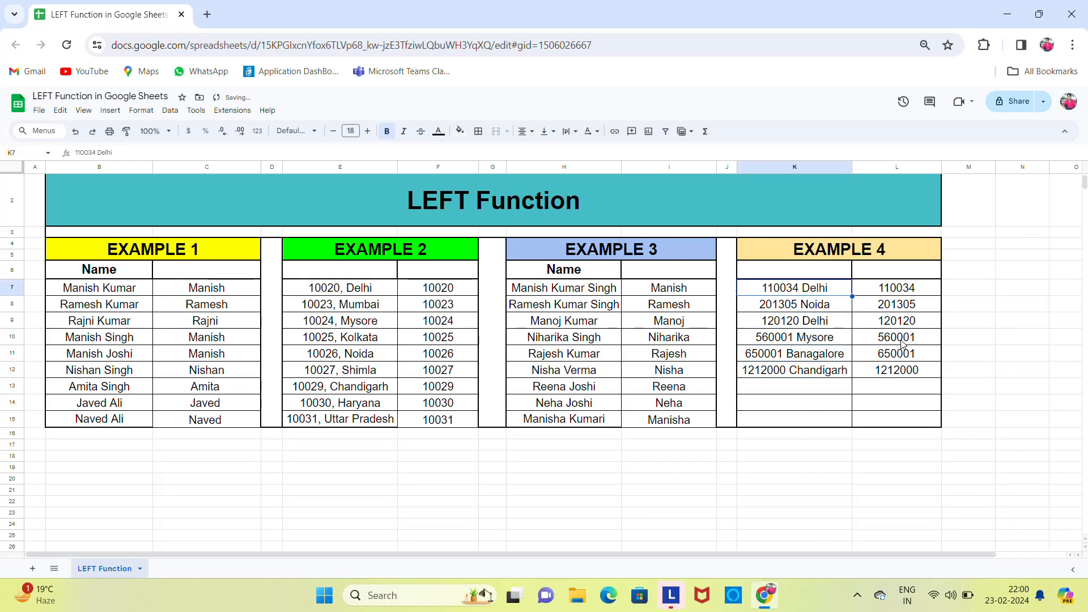
{"action": "key", "text": "Right"}
{"action": "key", "text": "F2"}
{"action": "key", "text": "Left"}
{"action": "key", "text": "Left"}
{"action": "key", "text": "Left"}
{"action": "key", "text": "Left"}
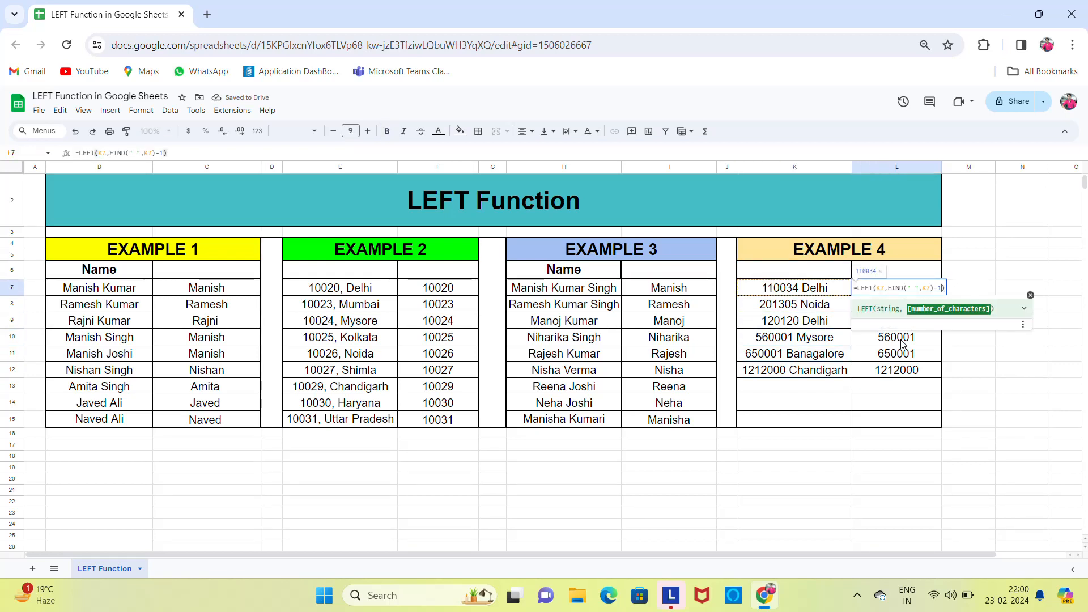
{"action": "key", "text": "Left"}
{"action": "key", "text": "Left"}
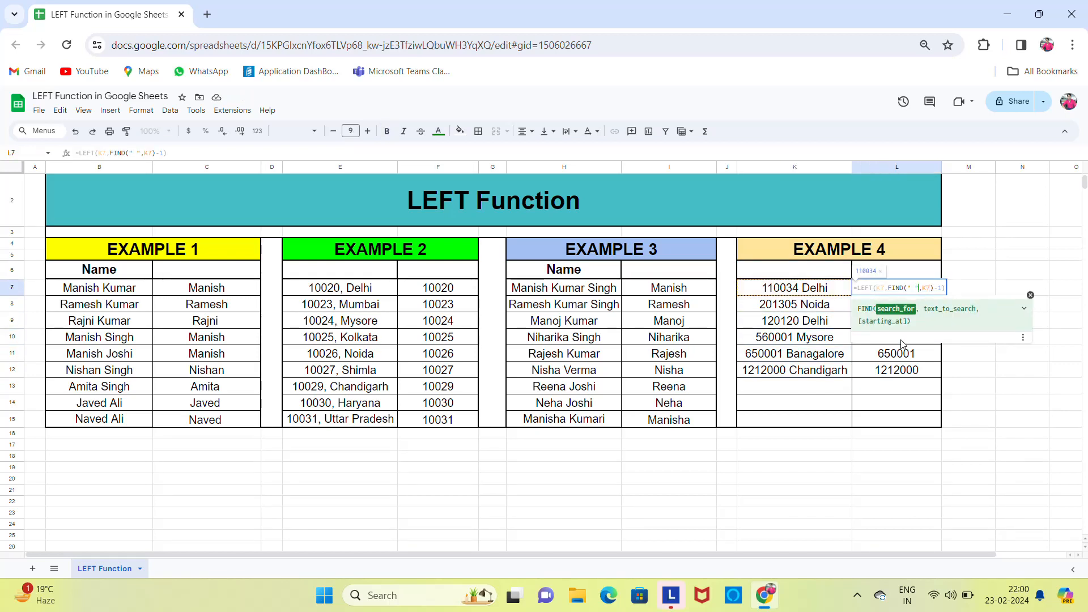
{"action": "key", "text": "Escape"}
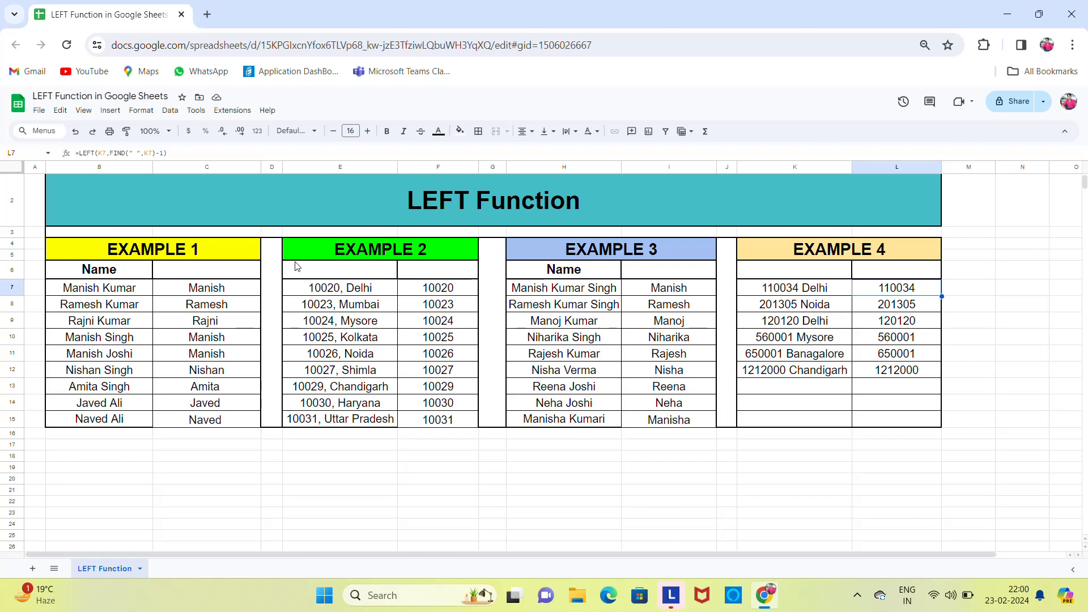
Compare the source entries of the four examples and examine the LEFT with FIND formula in I7
{"action": "left_click", "coordinate": [364, 291]}
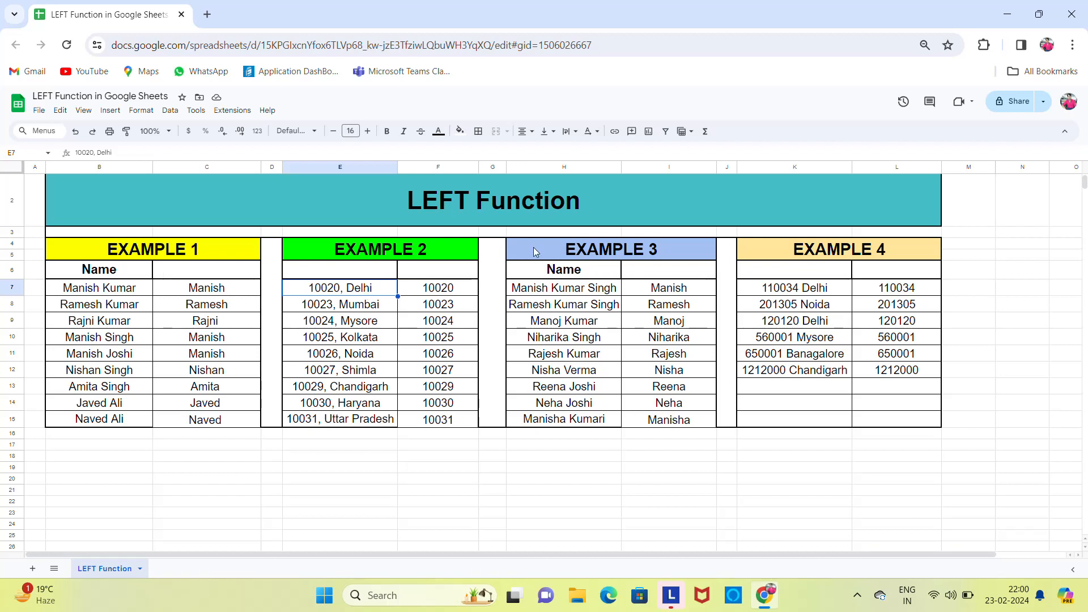
{"action": "left_click", "coordinate": [599, 255]}
{"action": "left_click", "coordinate": [843, 253]}
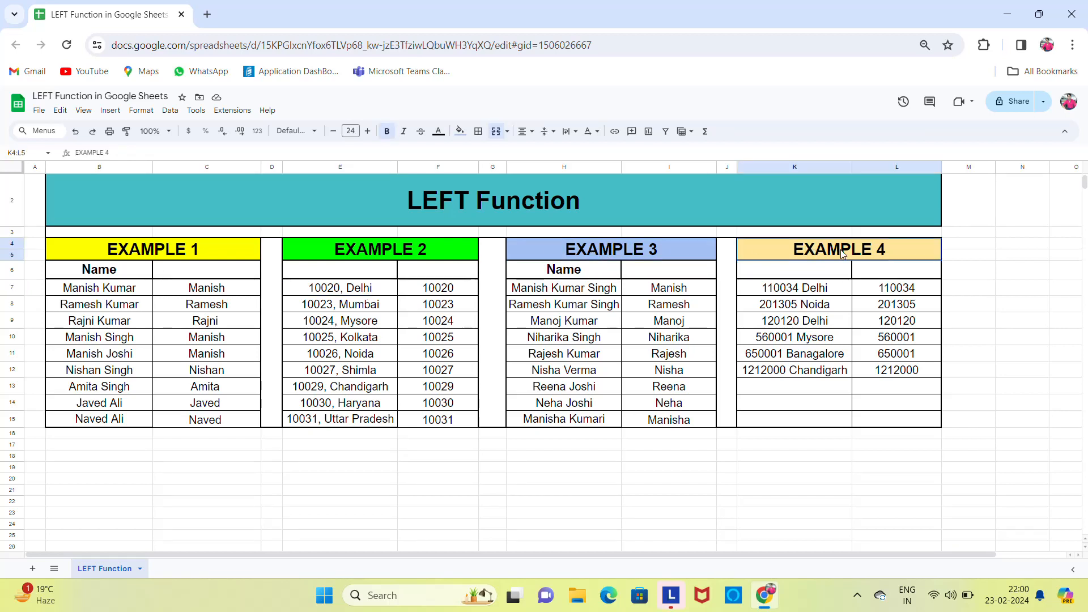
{"action": "left_click", "coordinate": [581, 305]}
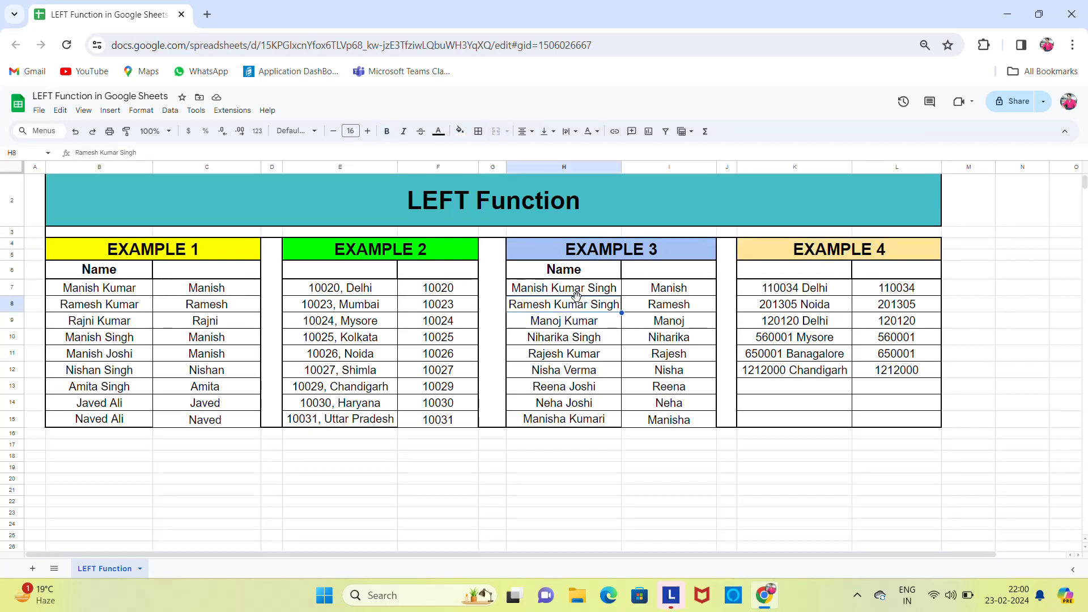
{"action": "left_click", "coordinate": [562, 342]}
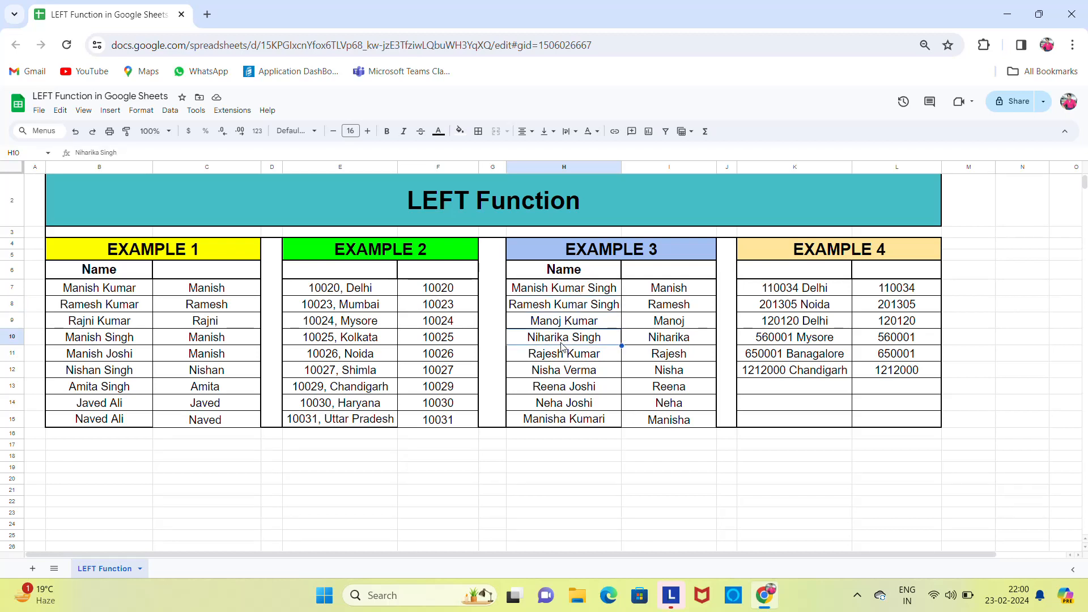
{"action": "left_click", "coordinate": [691, 292]}
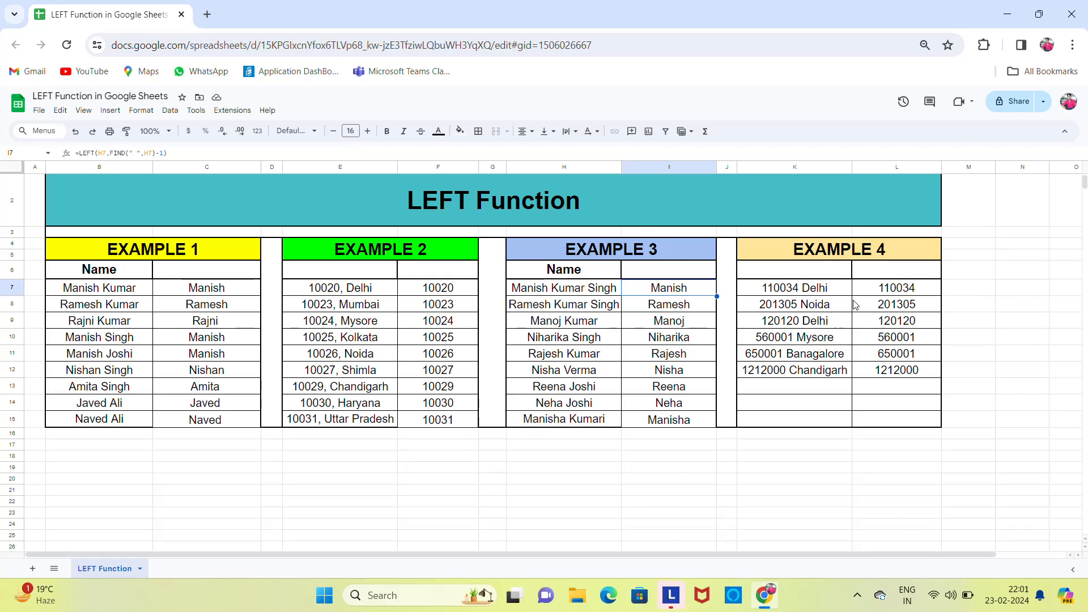
{"action": "left_click", "coordinate": [836, 294]}
{"action": "left_click", "coordinate": [554, 295]}
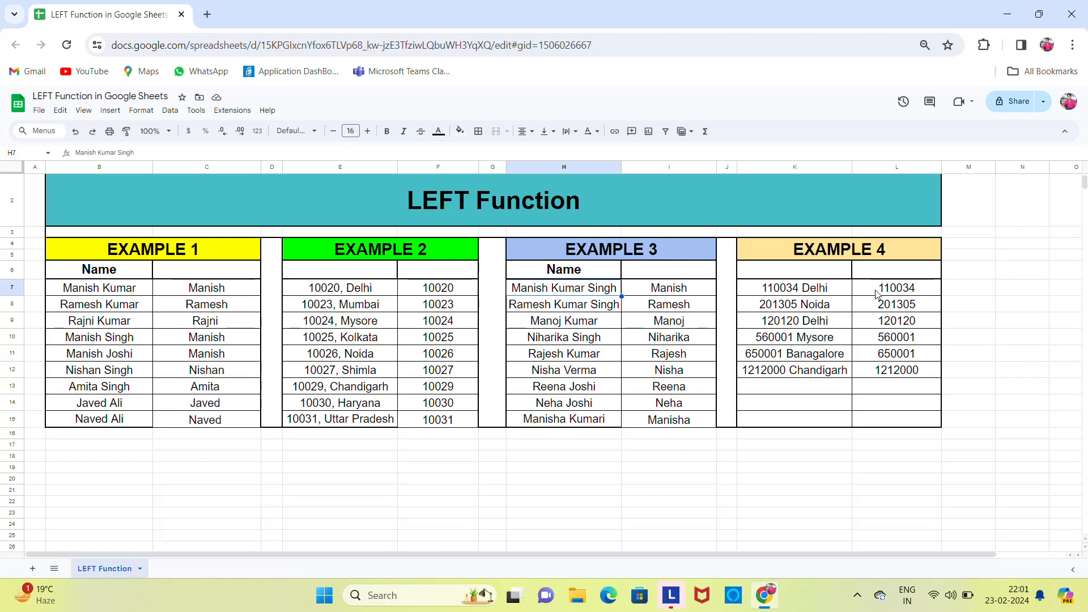
{"action": "left_click", "coordinate": [142, 291]}
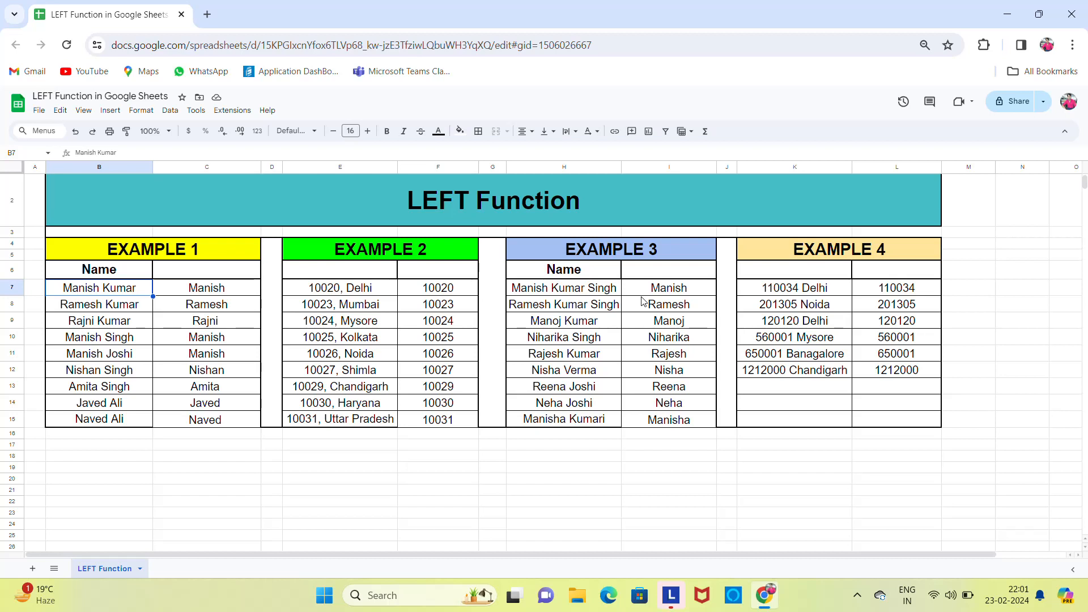
{"action": "left_click", "coordinate": [857, 594]}
{"action": "left_click", "coordinate": [800, 553]}
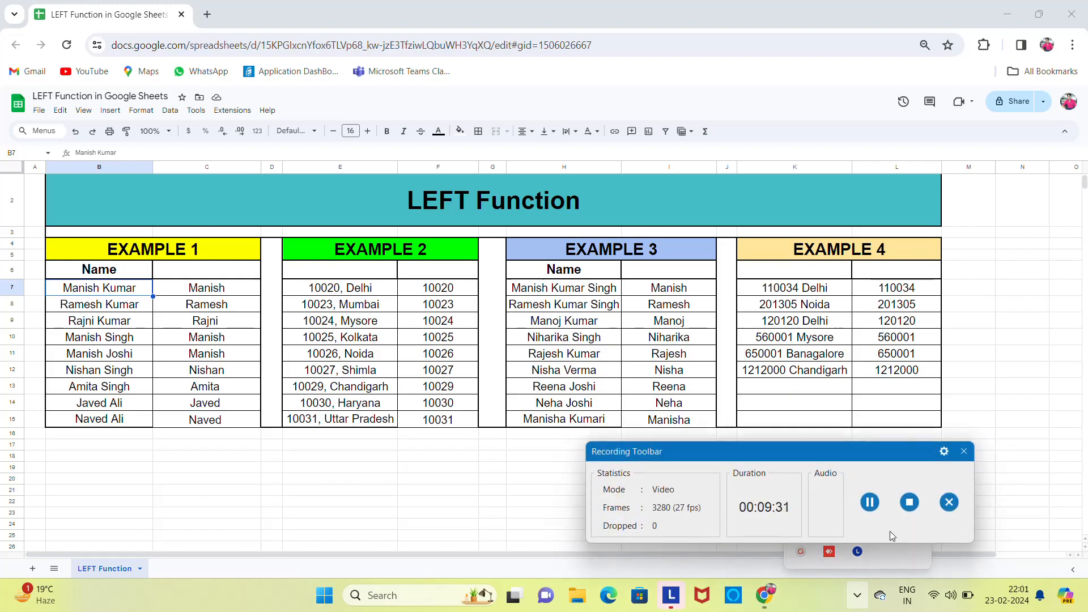